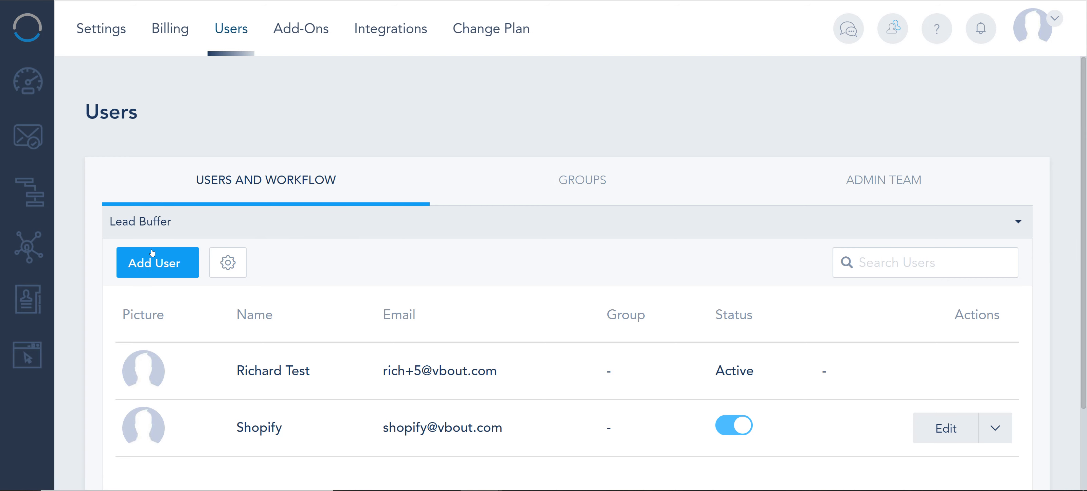
# Start adding a new user and upload headshot.jpg to the file manager as the profile picture
pyautogui.click(146, 269)
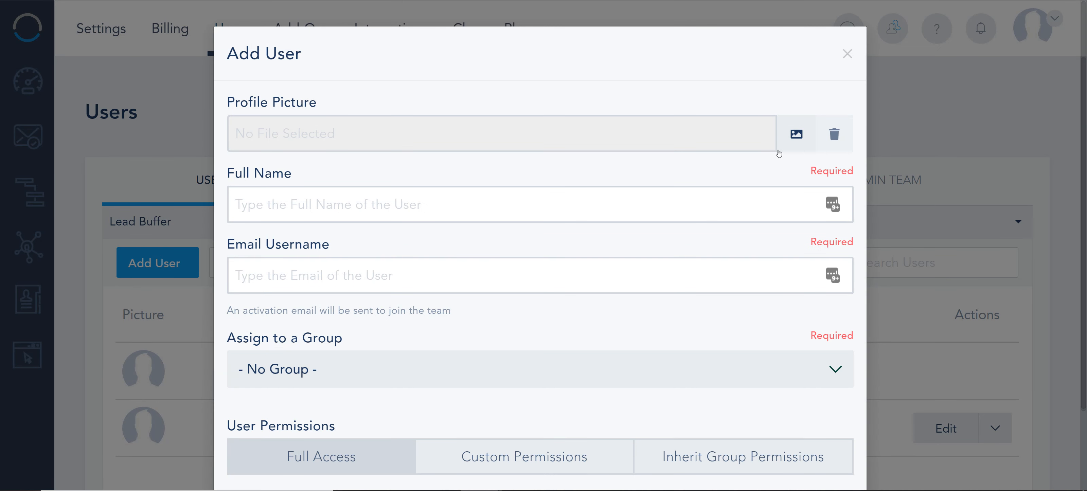
pyautogui.click(802, 127)
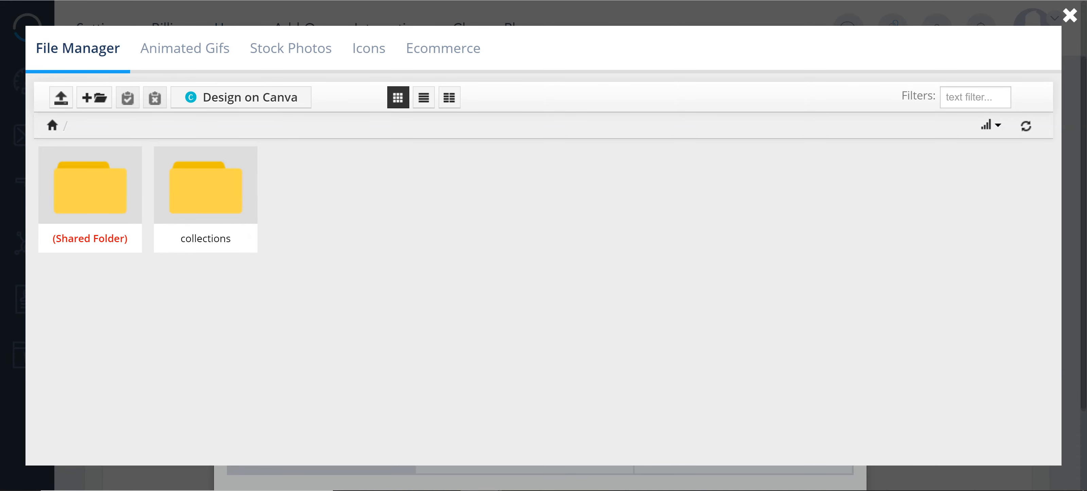
pyautogui.moveTo(398, 490)
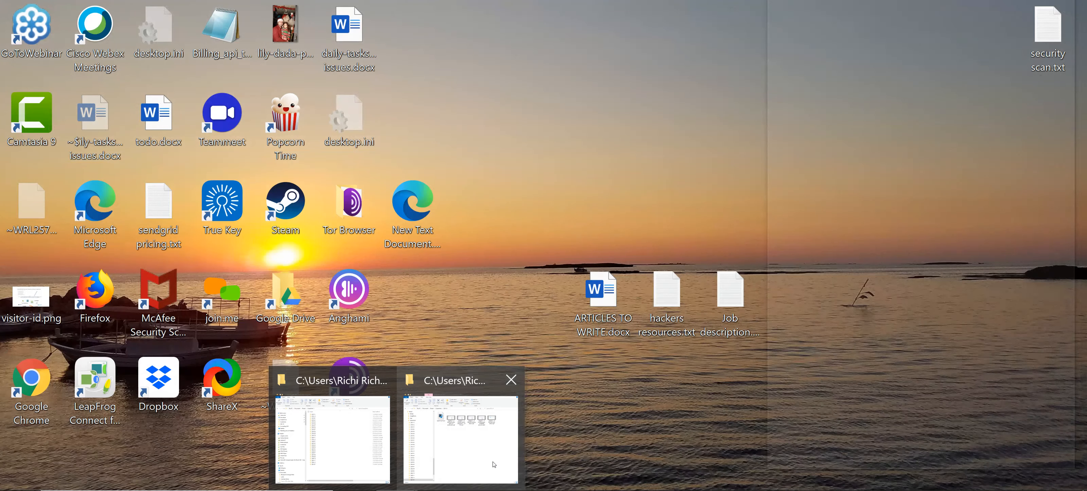
pyautogui.click(493, 463)
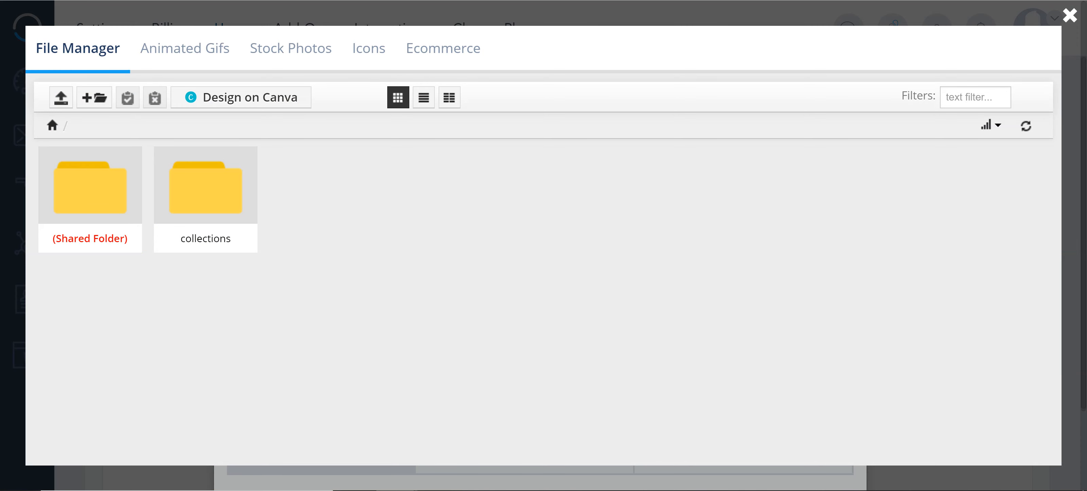
pyautogui.moveTo(734, 99); pyautogui.dragTo(345, 233)
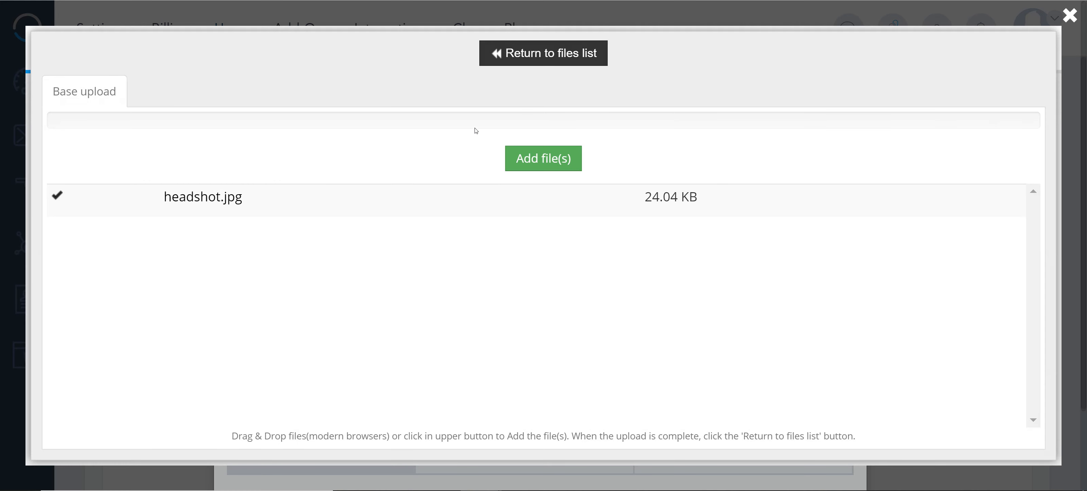
pyautogui.click(548, 53)
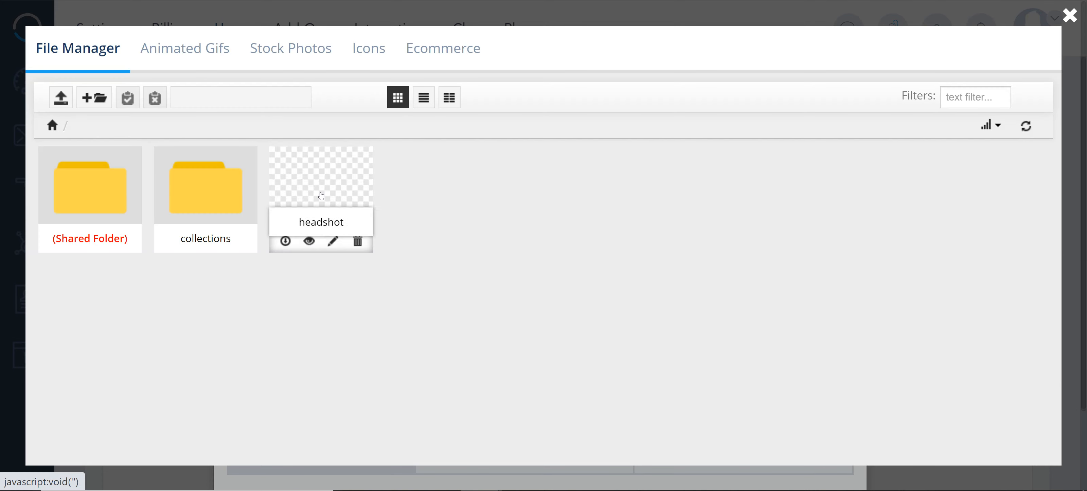
pyautogui.click(324, 181)
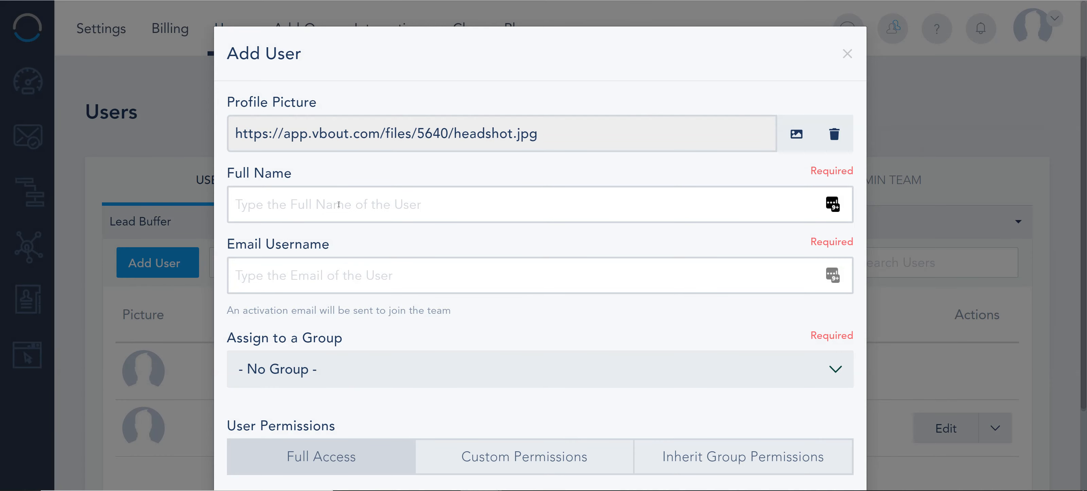
# Fill in the new user's full name and email username
pyautogui.click(338, 204)
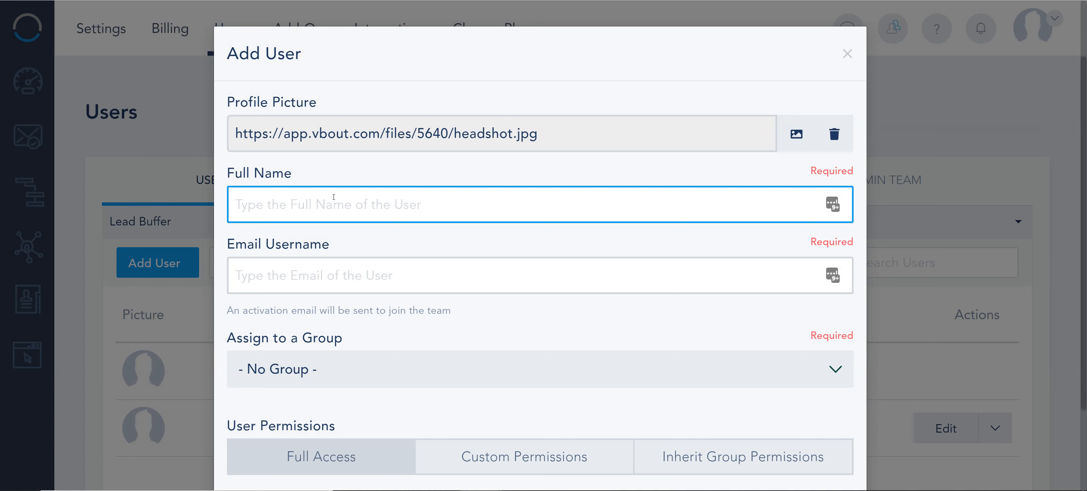
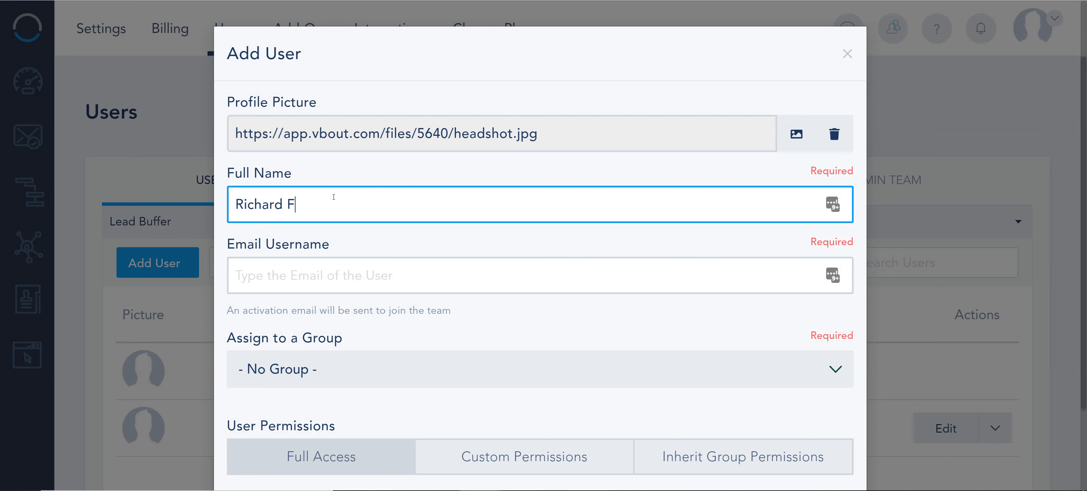
pyautogui.press('Tab')
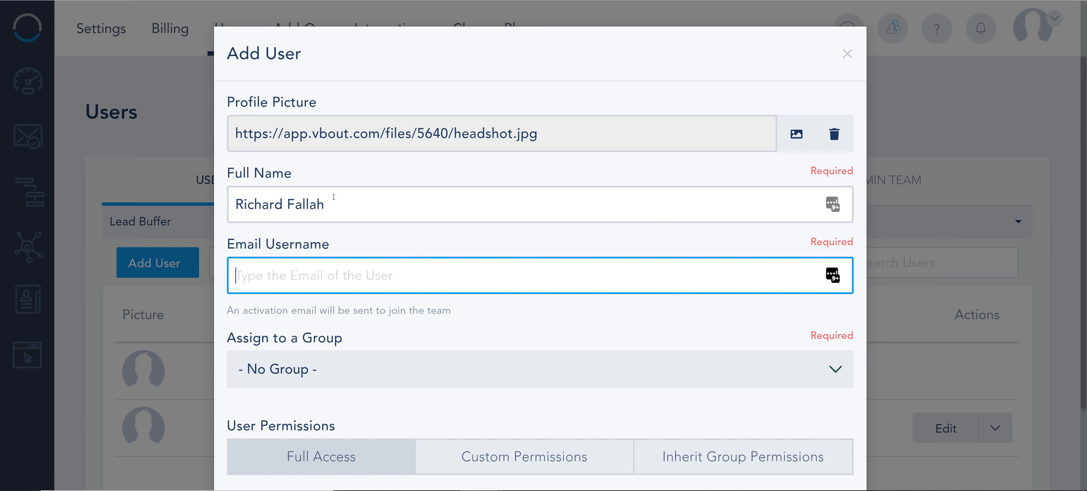
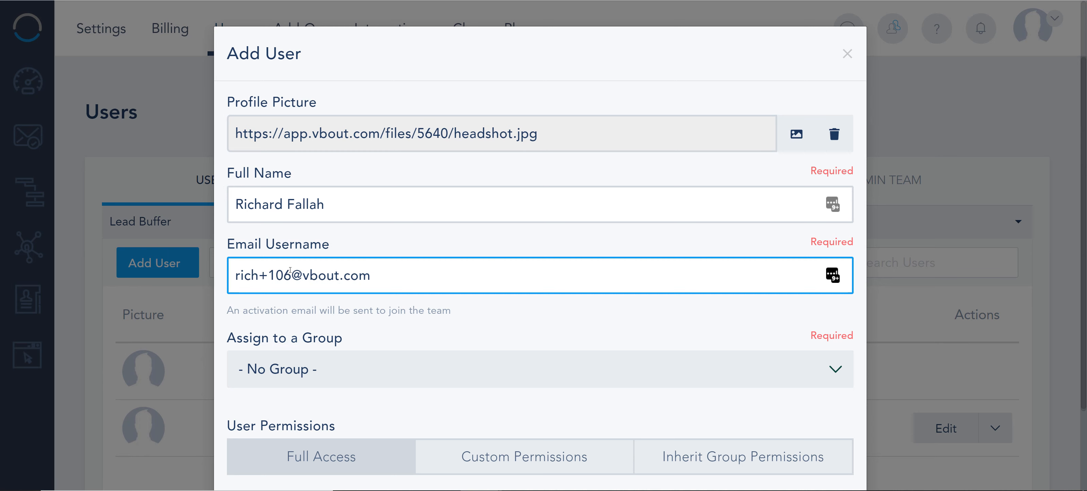
pyautogui.moveTo(290, 270); pyautogui.dragTo(258, 267)
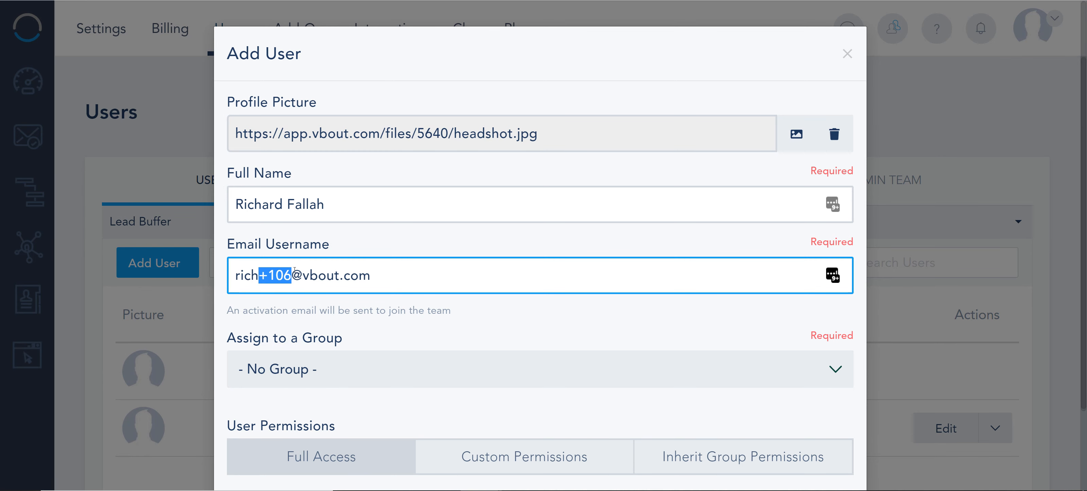
# Check the available group assignments for the new user, leaving No Group selected
pyautogui.scroll(-2, 346, 312)
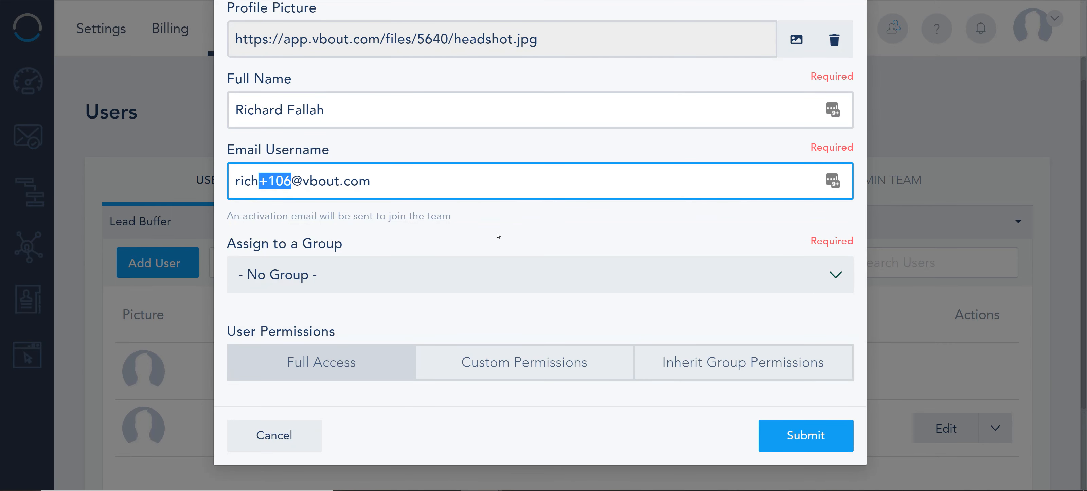
pyautogui.click(360, 286)
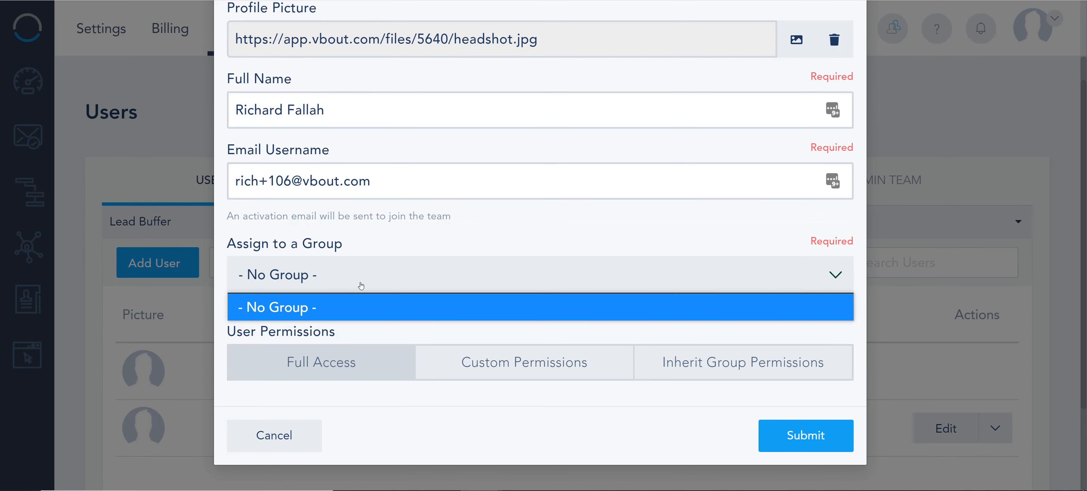
pyautogui.click(312, 261)
pyautogui.moveTo(343, 244); pyautogui.dragTo(243, 238)
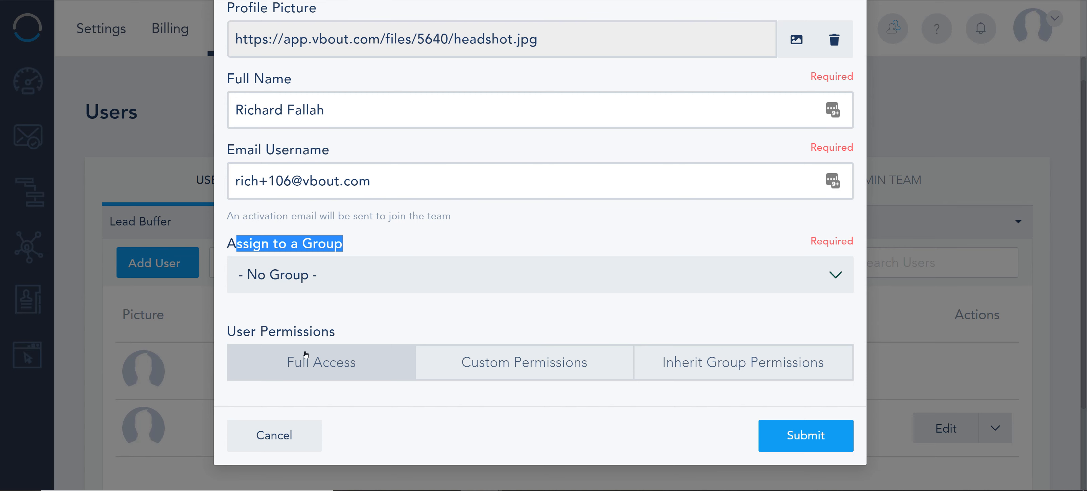
# Switch the user to Custom Permissions and select every entry in the user permissions list
pyautogui.click(546, 369)
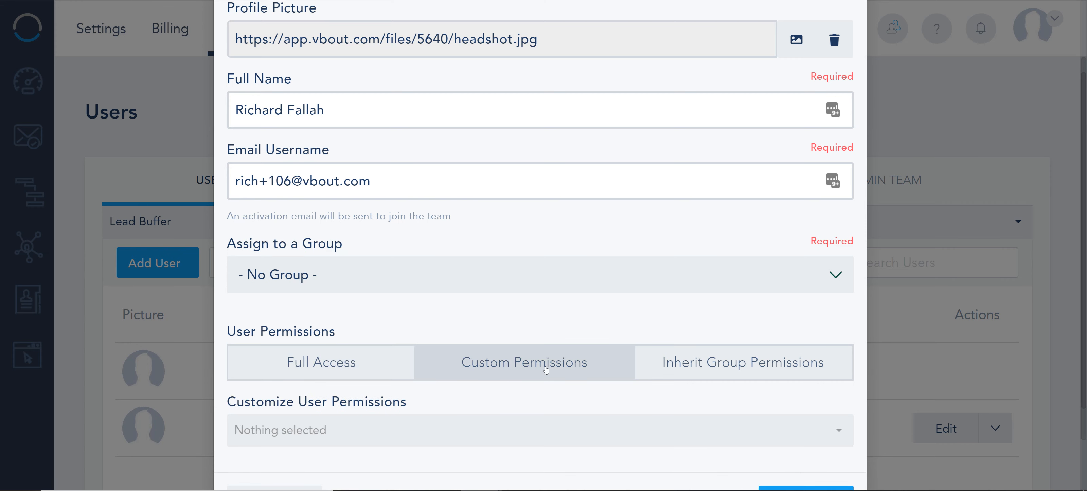
pyautogui.scroll(-1, 401, 321)
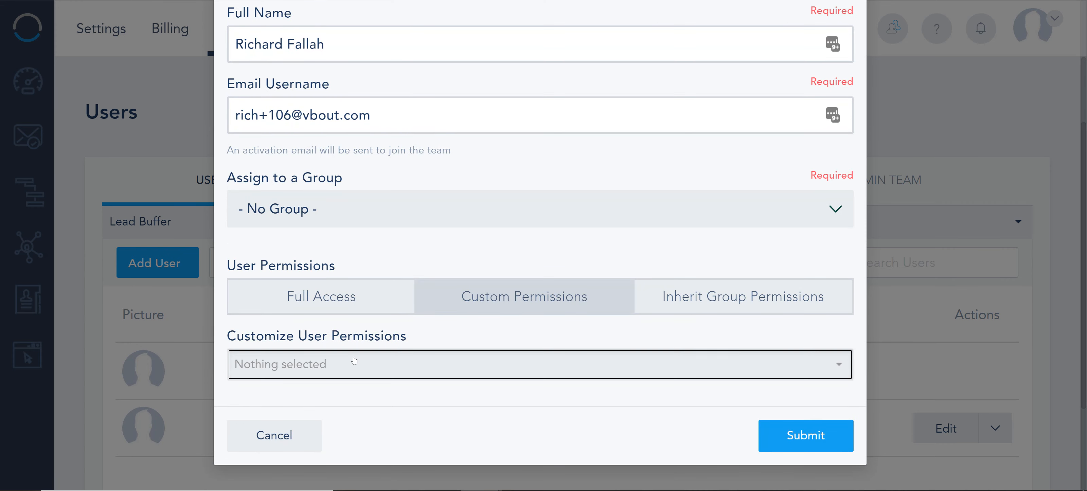
pyautogui.click(356, 362)
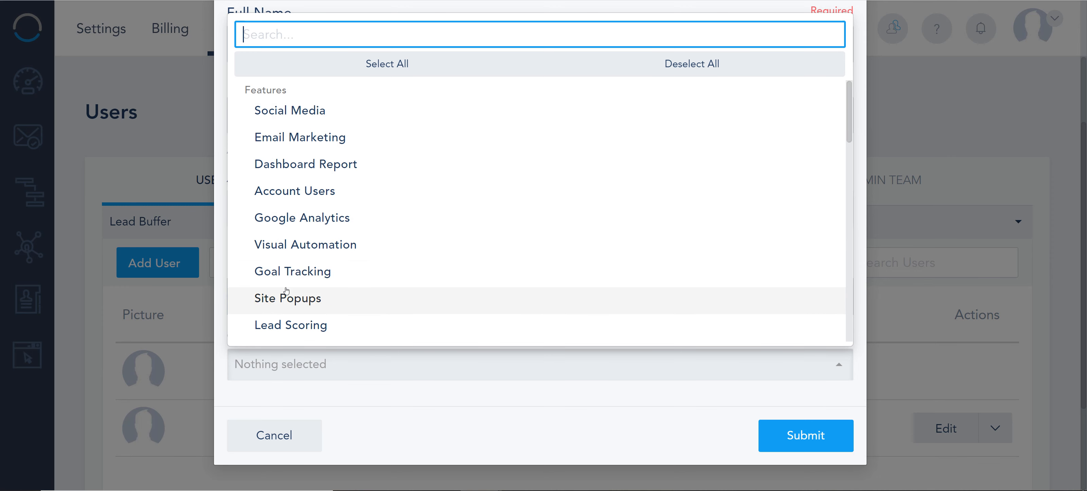
pyautogui.scroll(-8, 371, 230)
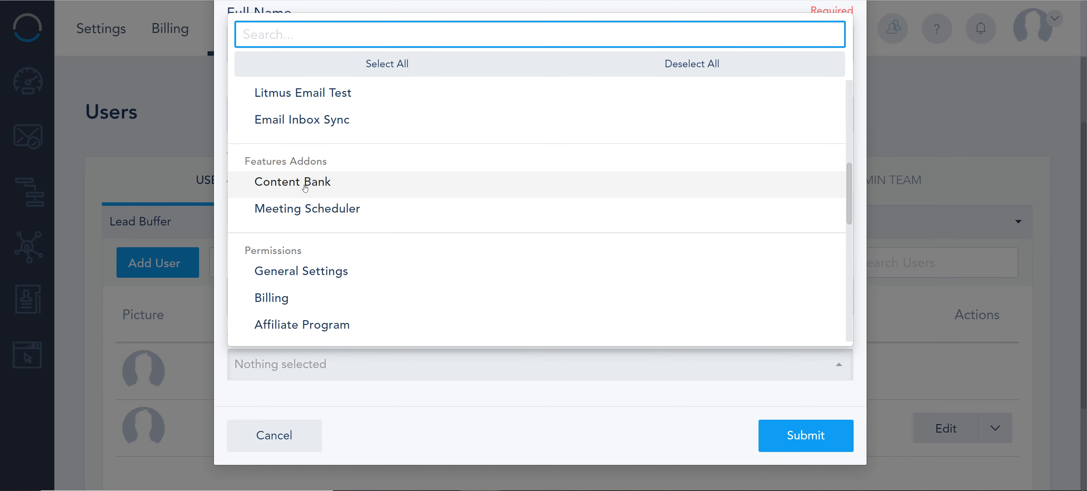
pyautogui.scroll(-4, 305, 188)
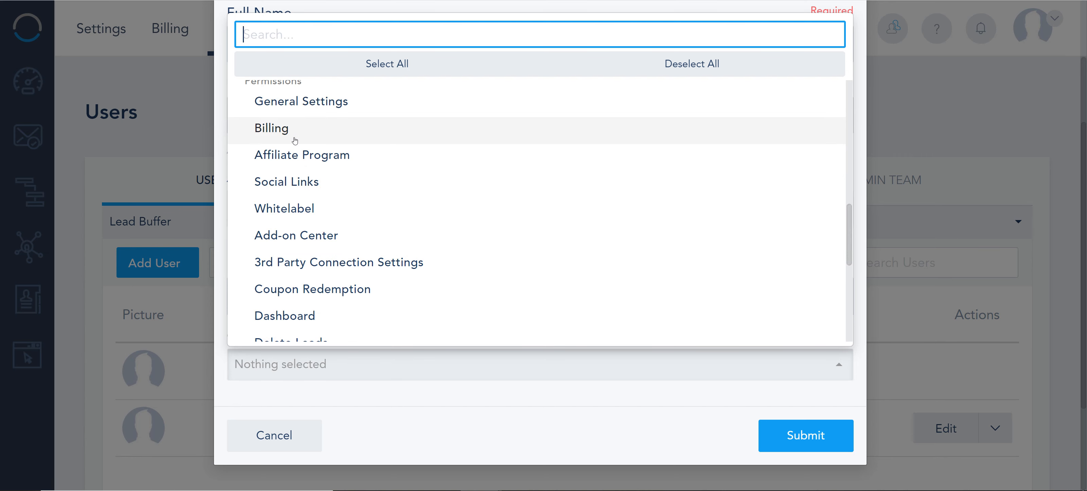
pyautogui.scroll(10, 340, 163)
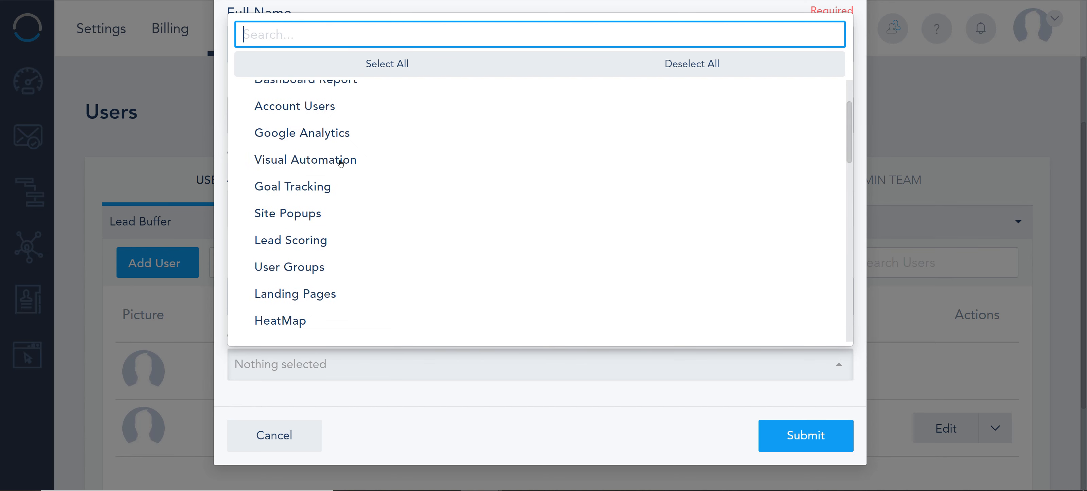
pyautogui.click(432, 70)
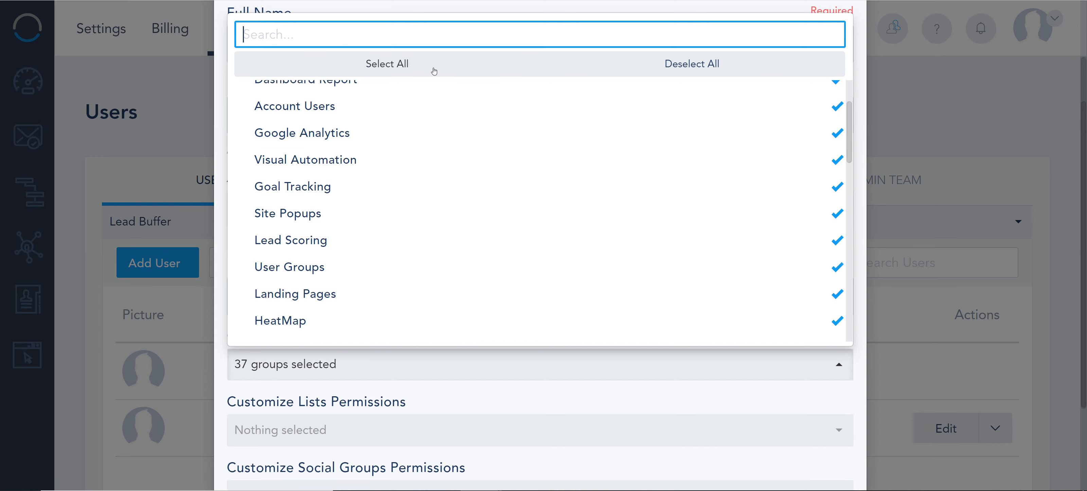
# Exclude General Settings, Billing, Affiliate Program, Social Links, 3rd Party Connection Settings and Coupon Redemption from the user's permissions
pyautogui.scroll(-8, 430, 207)
pyautogui.click(337, 187)
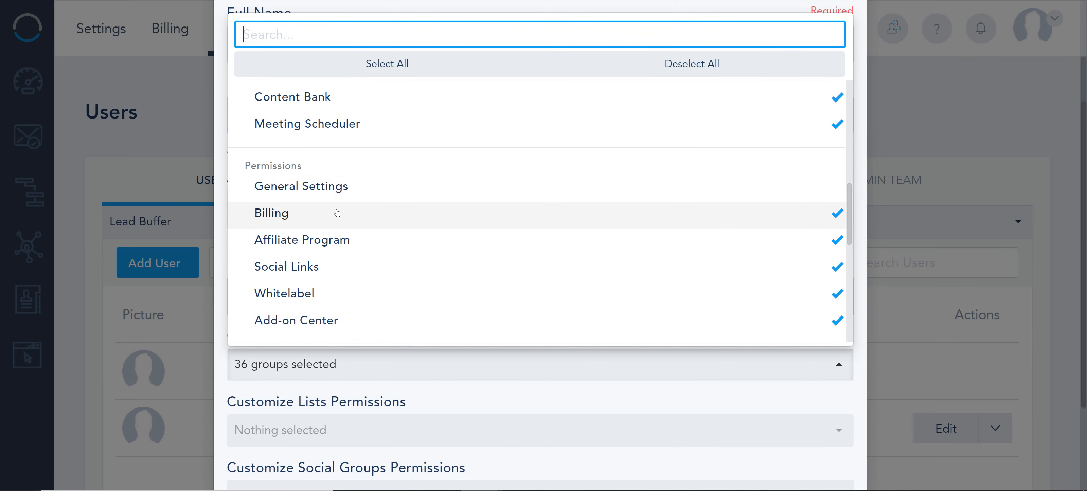
pyautogui.click(336, 214)
pyautogui.click(339, 239)
pyautogui.click(340, 266)
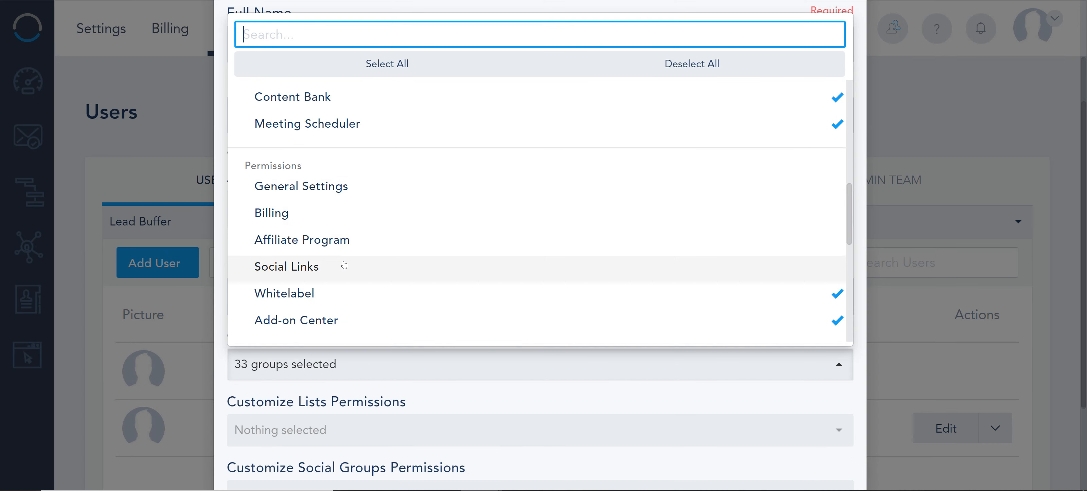
pyautogui.scroll(-3, 340, 262)
pyautogui.click(364, 178)
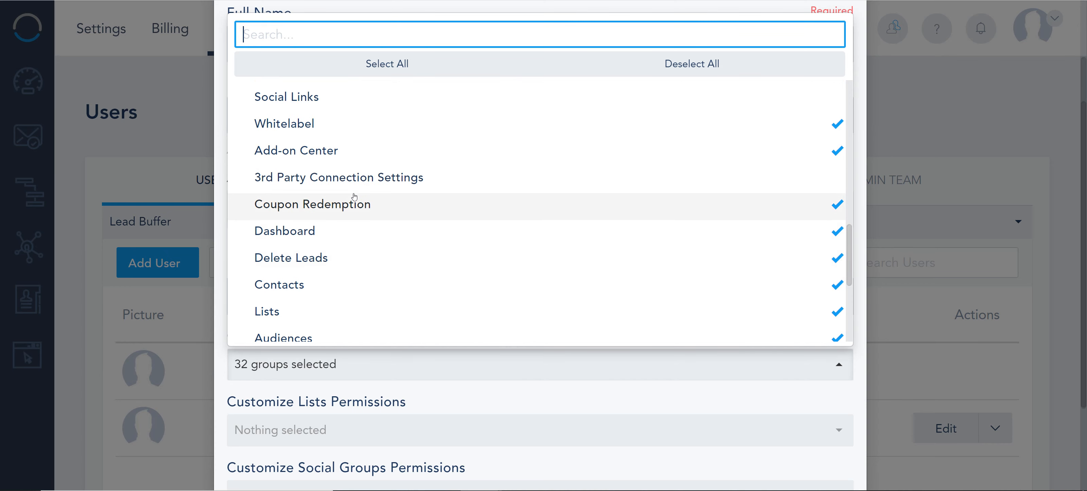
pyautogui.click(353, 209)
# Exclude Limited Contacts from the user's selected permissions
pyautogui.scroll(-5, 353, 217)
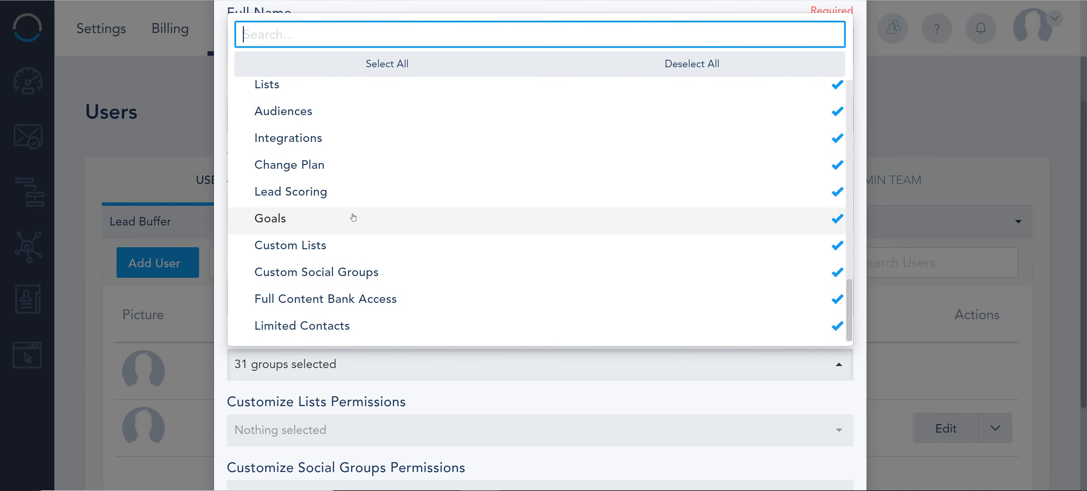
pyautogui.scroll(-2, 352, 214)
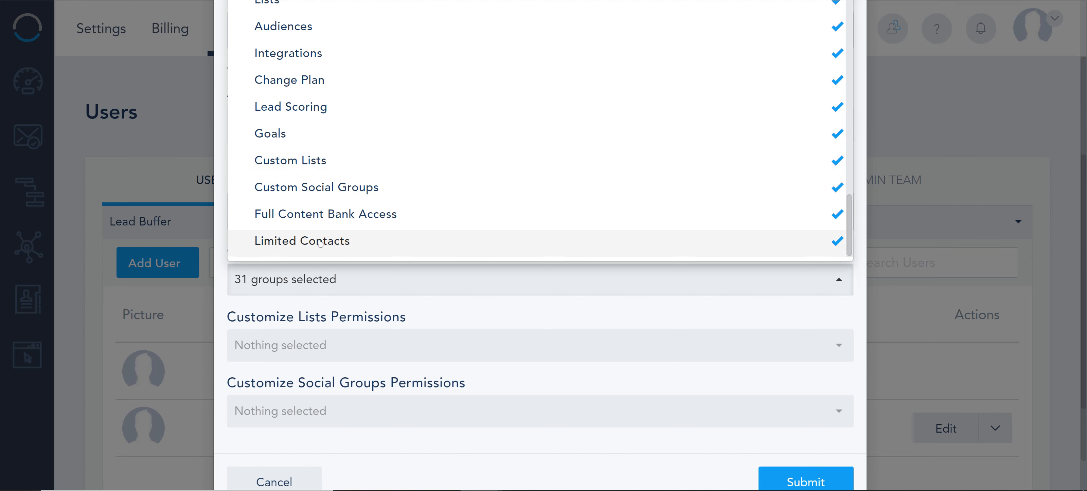
pyautogui.scroll(5, 320, 243)
pyautogui.scroll(-5, 320, 243)
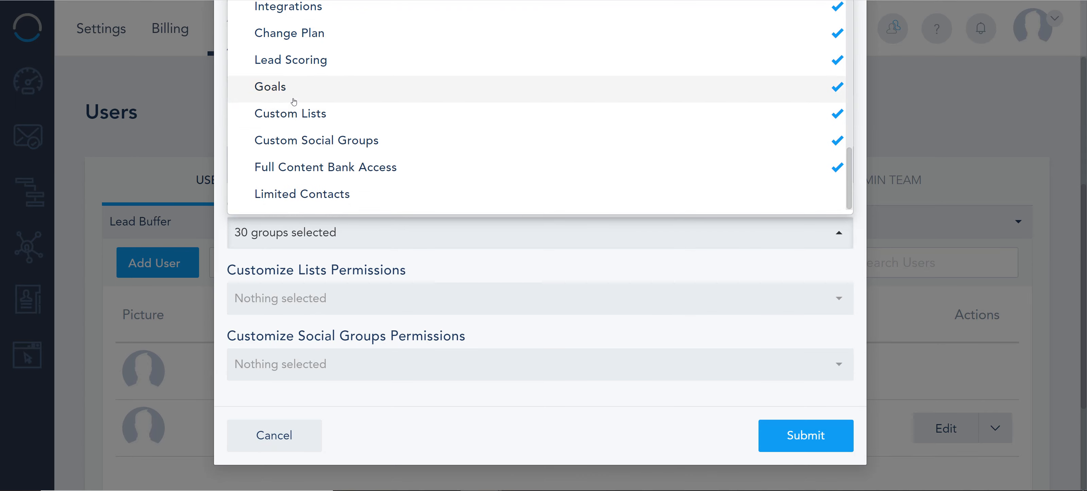
# Turn the Custom Lists permission off and back on to see its effect on the form
pyautogui.click(290, 114)
pyautogui.scroll(-5, 332, 306)
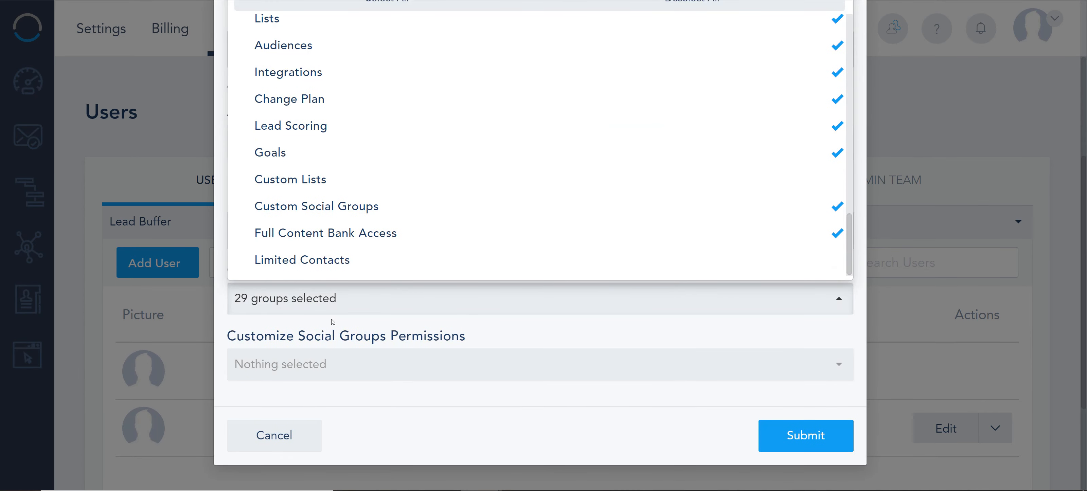
pyautogui.click(326, 181)
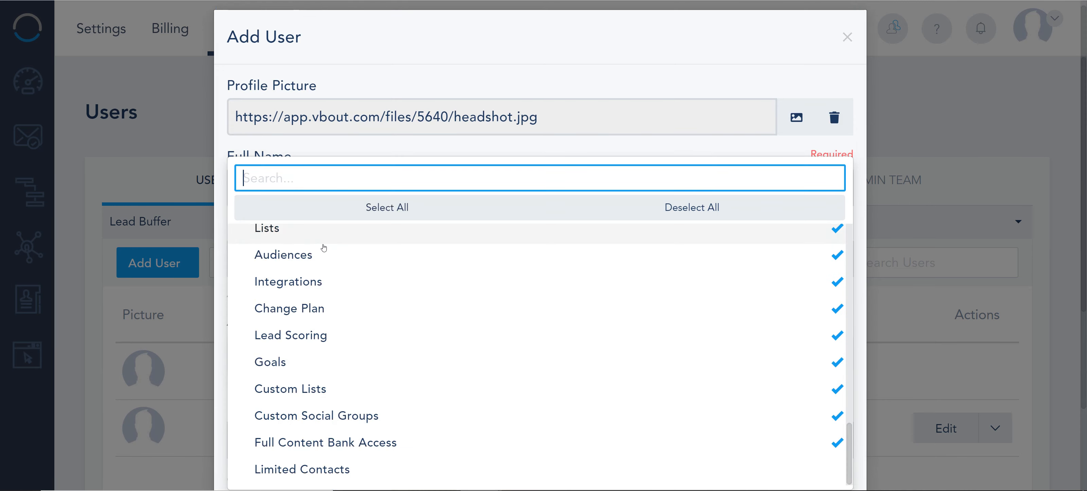
# Close the user permissions list and grant list permissions for Expo 2020 and Welcome offer 1
pyautogui.scroll(-6, 324, 247)
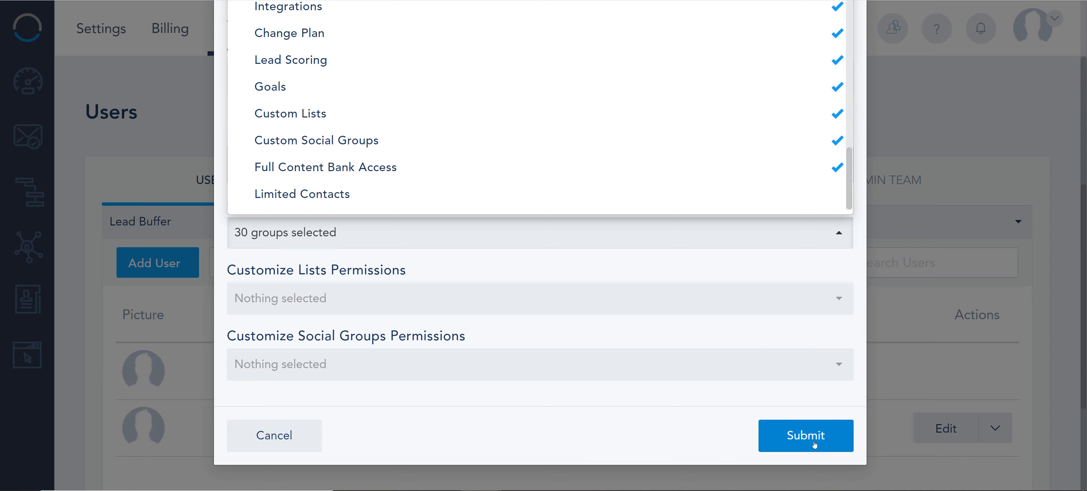
pyautogui.click(555, 346)
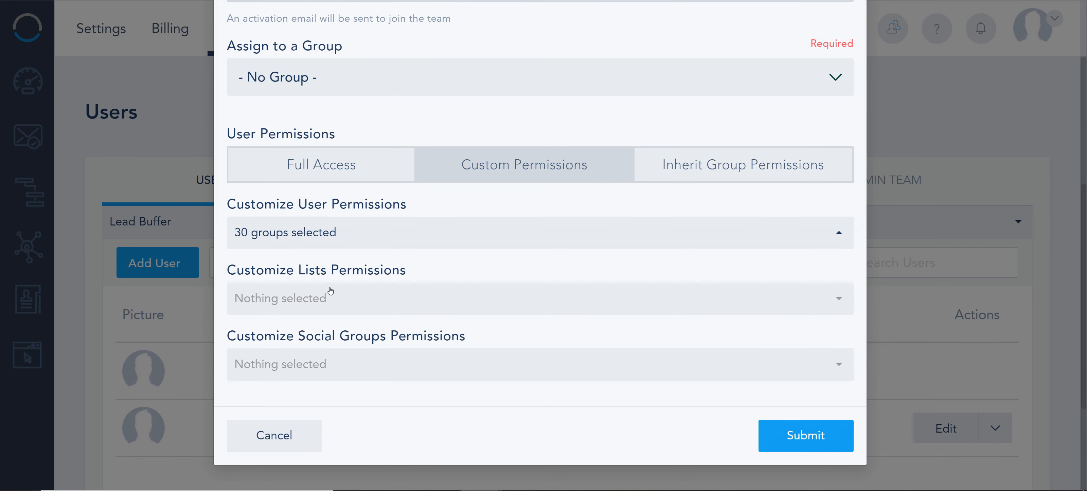
pyautogui.moveTo(228, 270); pyautogui.dragTo(374, 272)
pyautogui.click(353, 297)
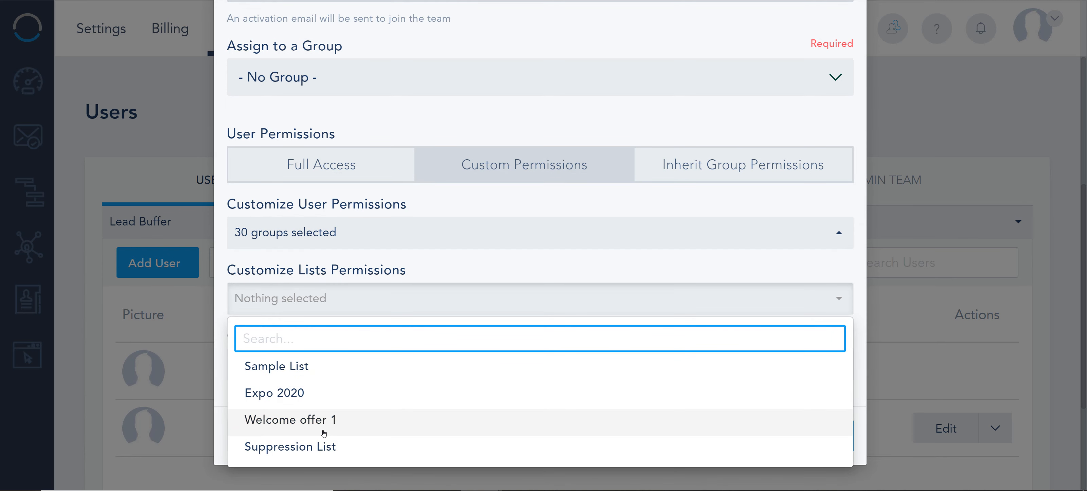
pyautogui.click(293, 394)
pyautogui.click(329, 412)
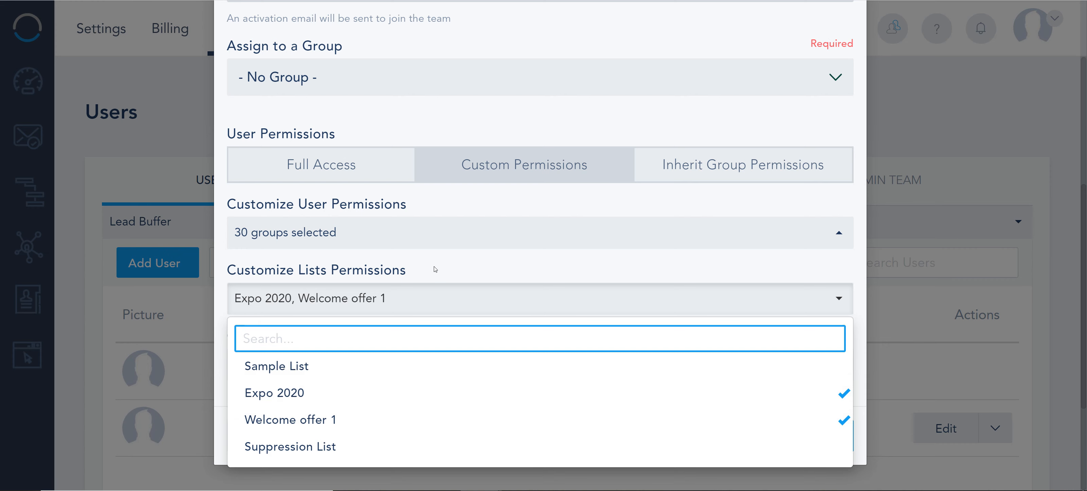
# Grant the user list permission for Sample List and remove the permission for Welcome offer 1
pyautogui.click(367, 375)
pyautogui.click(359, 430)
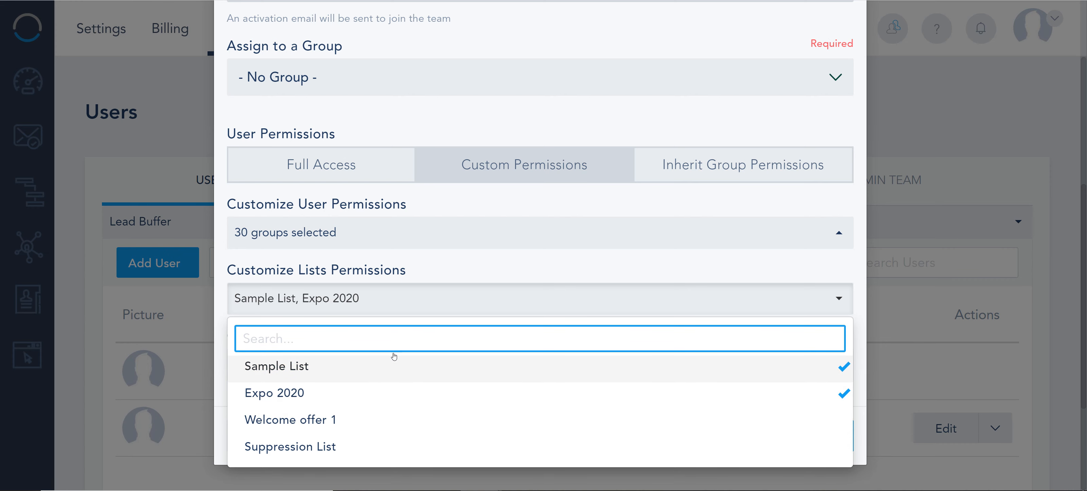
pyautogui.click(426, 289)
# Check which social groups are available under the user's social groups permissions
pyautogui.click(391, 363)
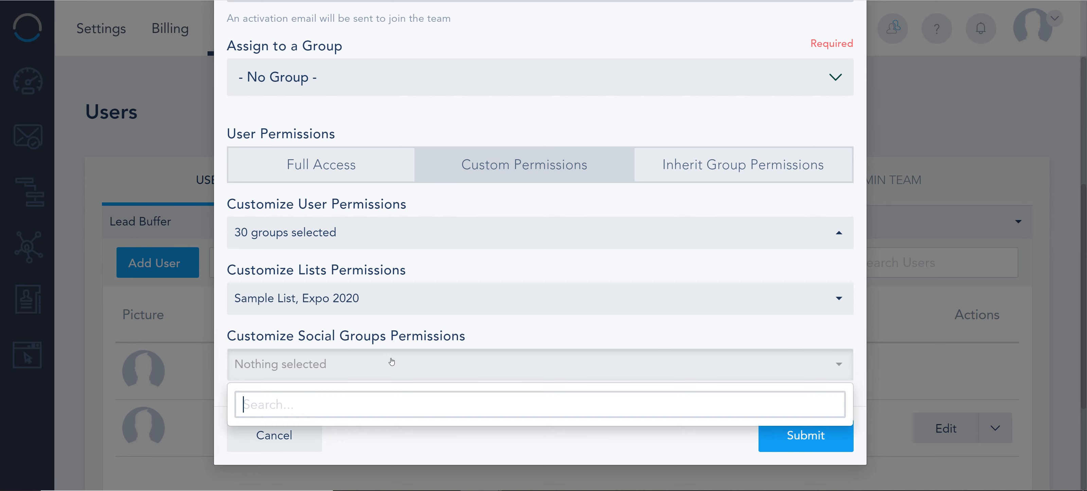
pyautogui.moveTo(307, 336); pyautogui.dragTo(458, 353)
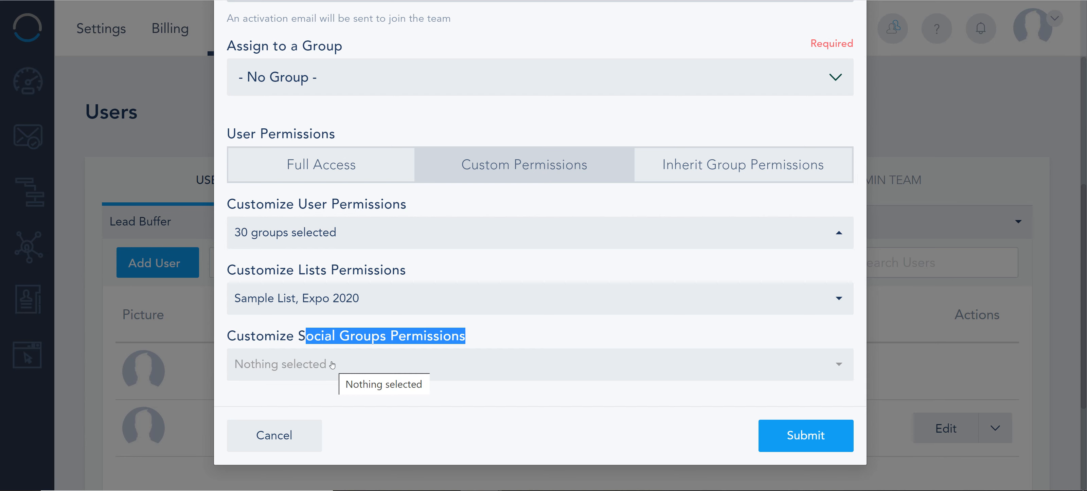
pyautogui.click(331, 364)
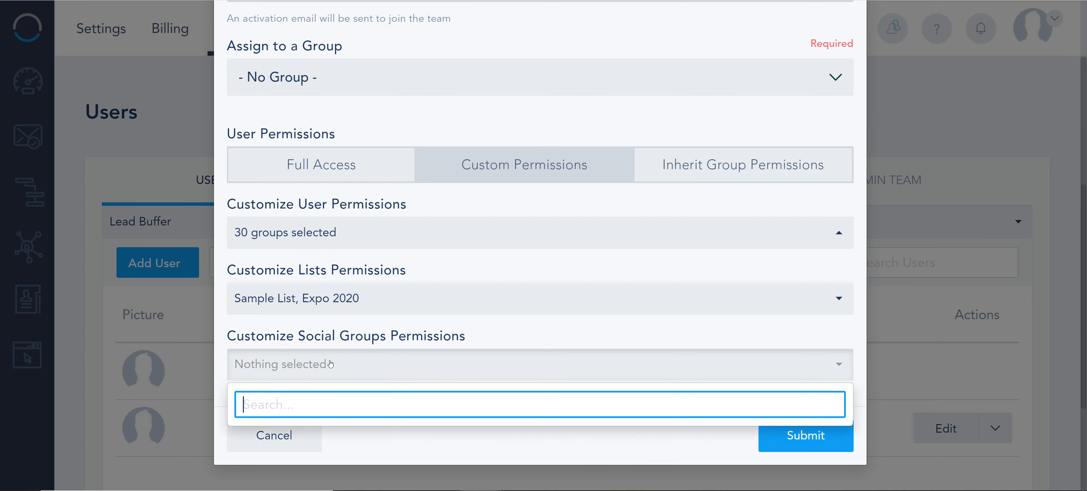
pyautogui.click(465, 331)
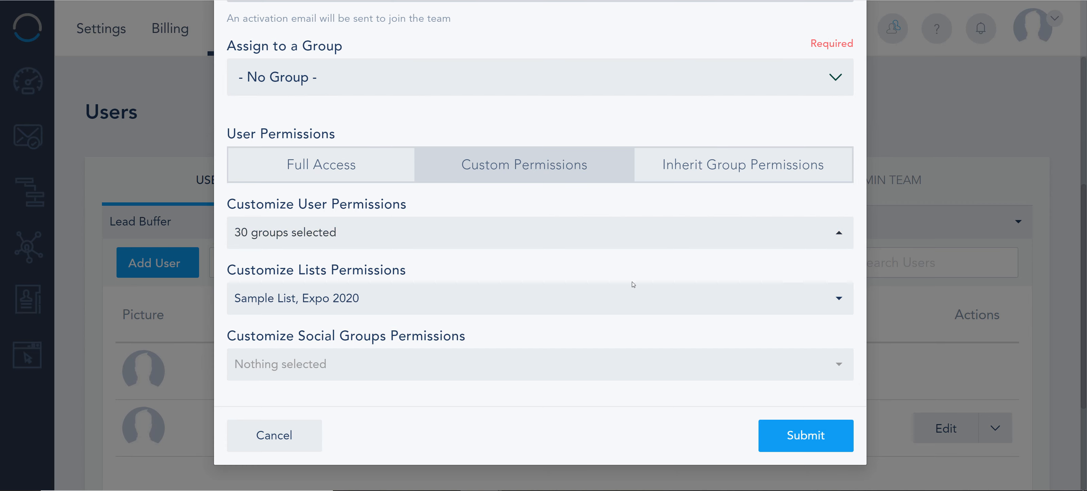
# Review the completed new user form and submit it
pyautogui.scroll(5, 672, 134)
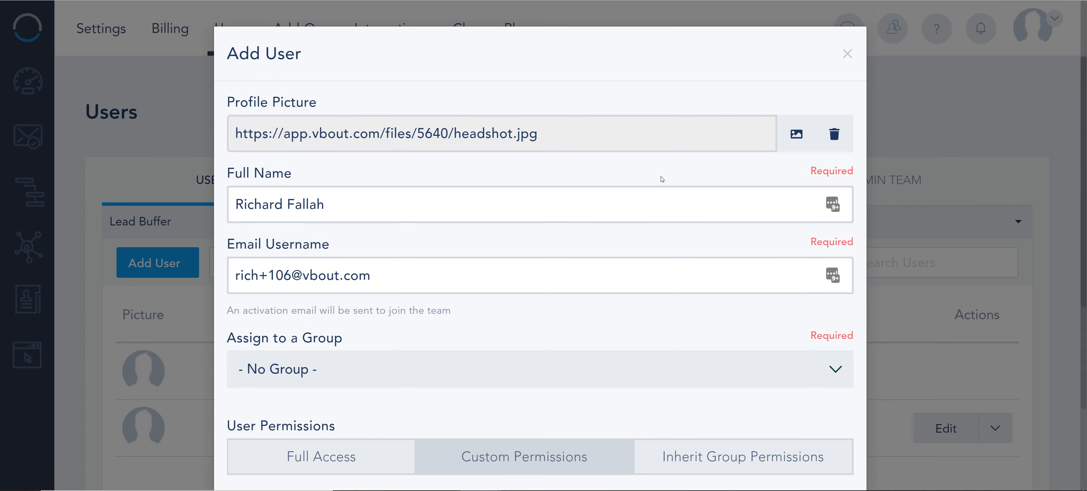
pyautogui.scroll(-5, 660, 178)
pyautogui.click(796, 437)
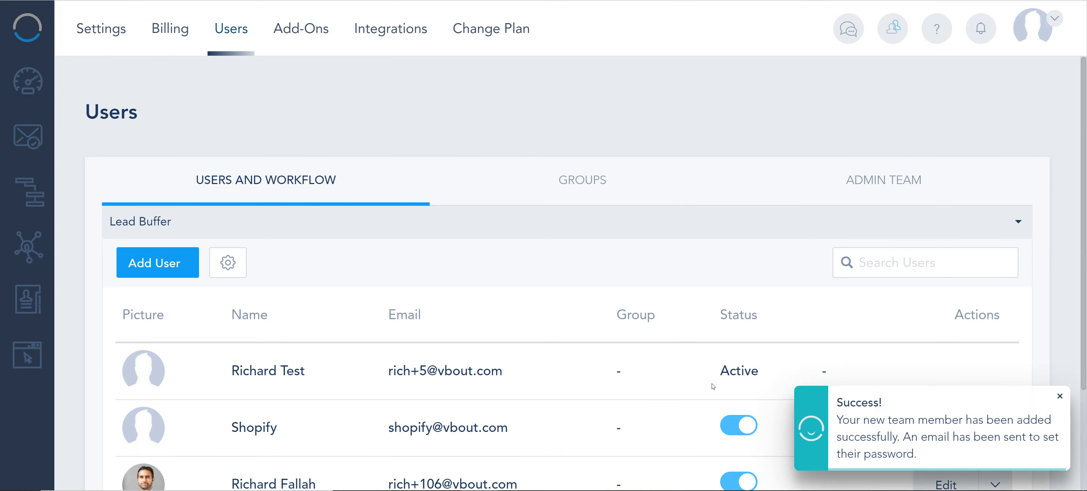
# Open the newly added user for editing and review the password, group and permission settings
pyautogui.scroll(-3, 521, 403)
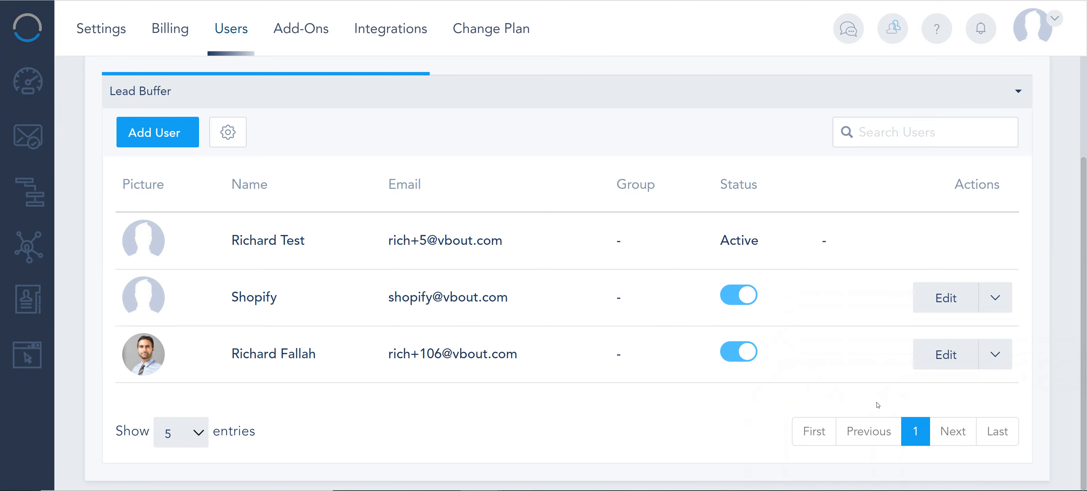
pyautogui.click(942, 359)
pyautogui.click(410, 351)
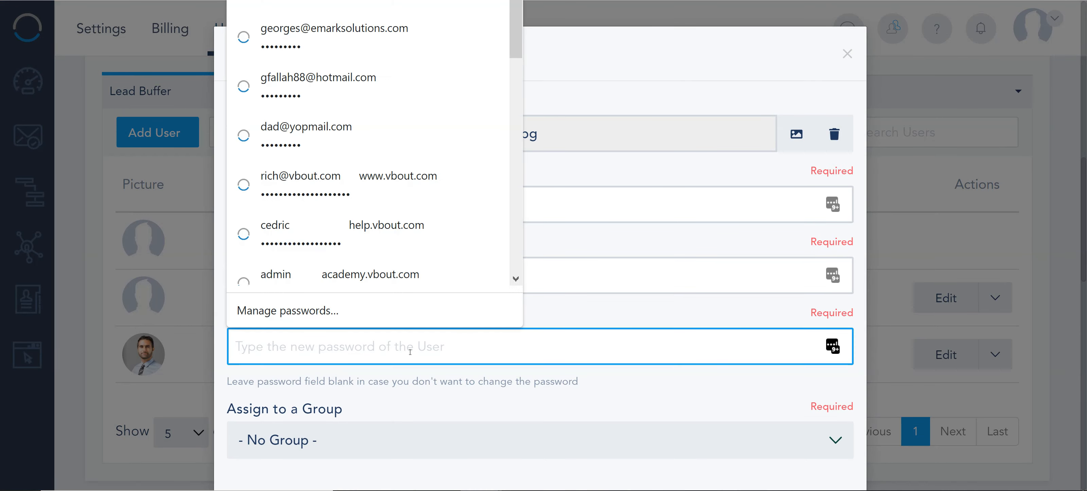
pyautogui.click(606, 407)
pyautogui.scroll(-4, 609, 407)
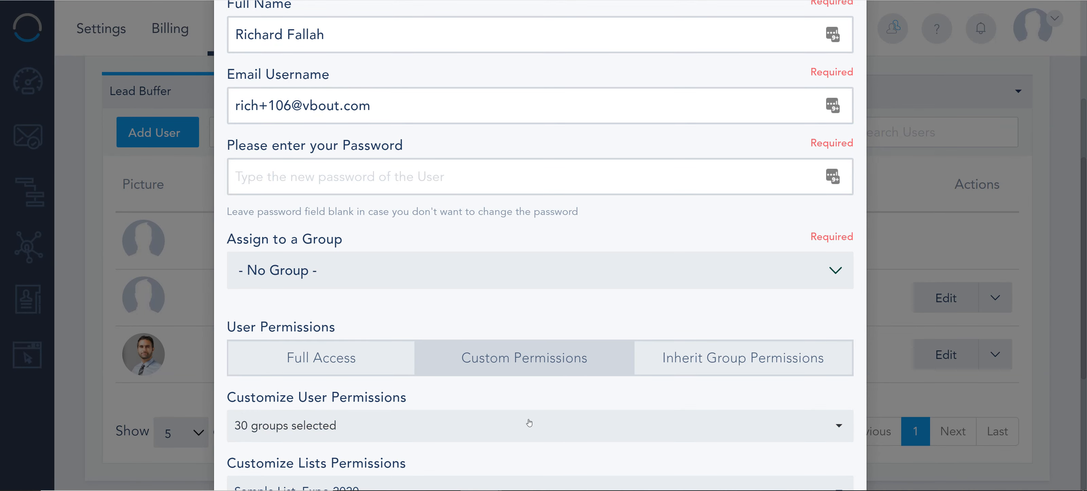
pyautogui.scroll(-5, 530, 422)
pyautogui.scroll(4, 529, 421)
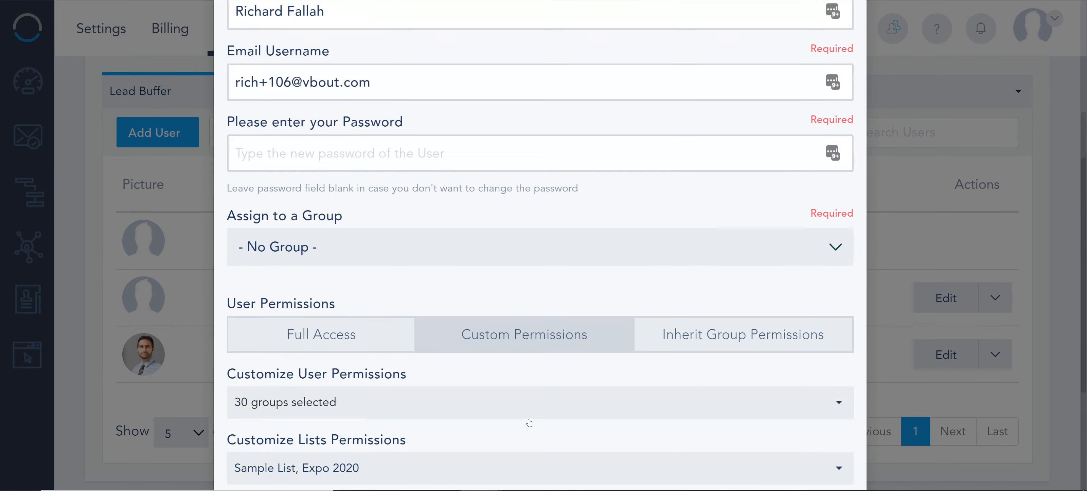
# Review the user's custom permissions, switch the user to Full Access and save the change
pyautogui.click(290, 407)
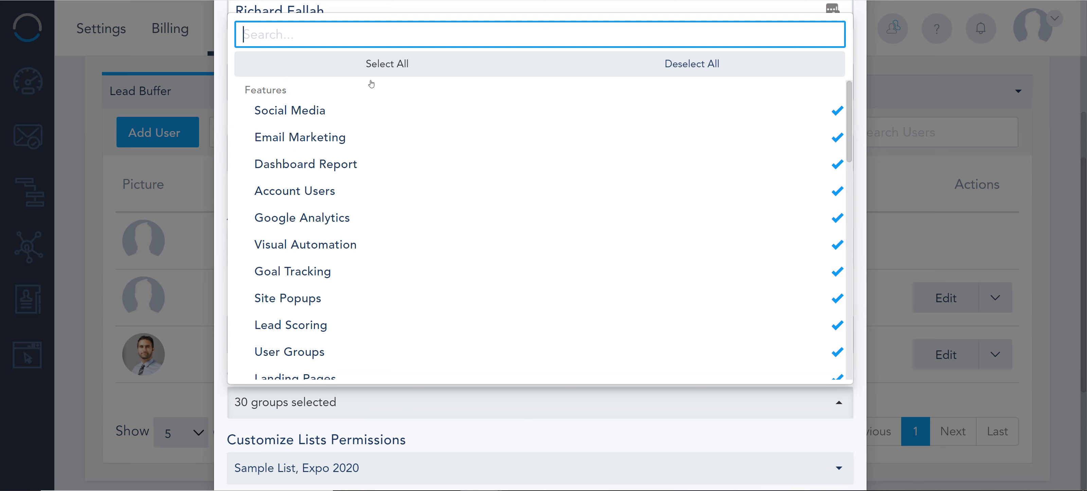
pyautogui.scroll(1, 400, 103)
pyautogui.click(444, 68)
pyautogui.scroll(-1, 382, 310)
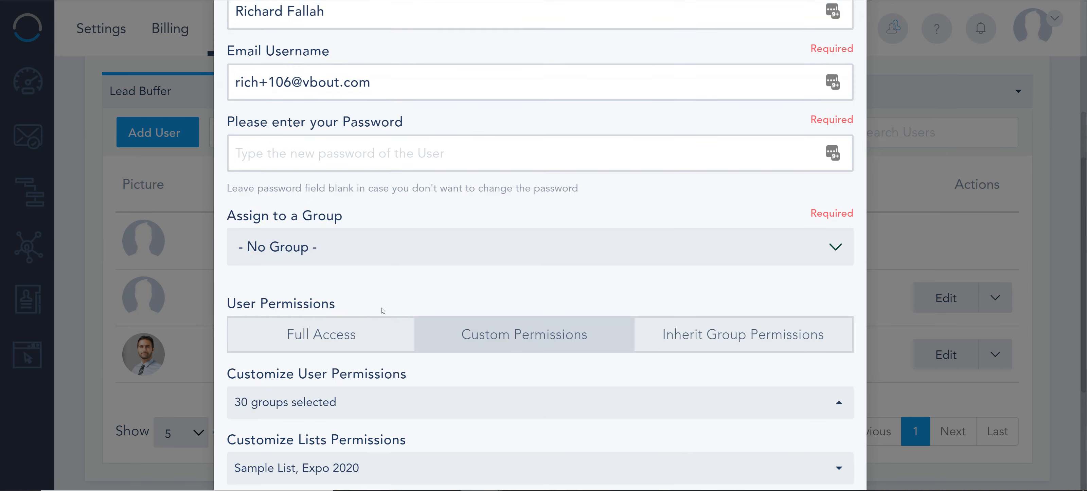
pyautogui.click(338, 327)
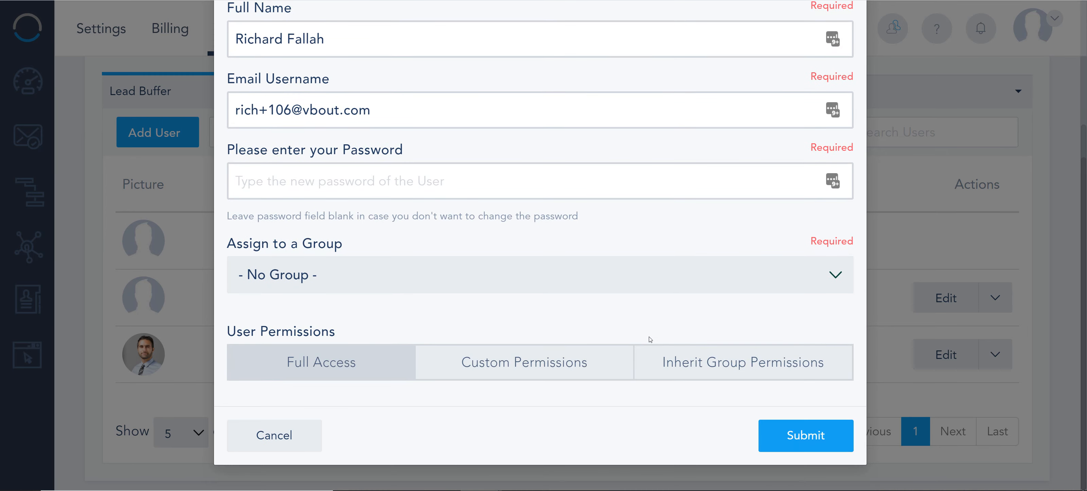
pyautogui.click(812, 432)
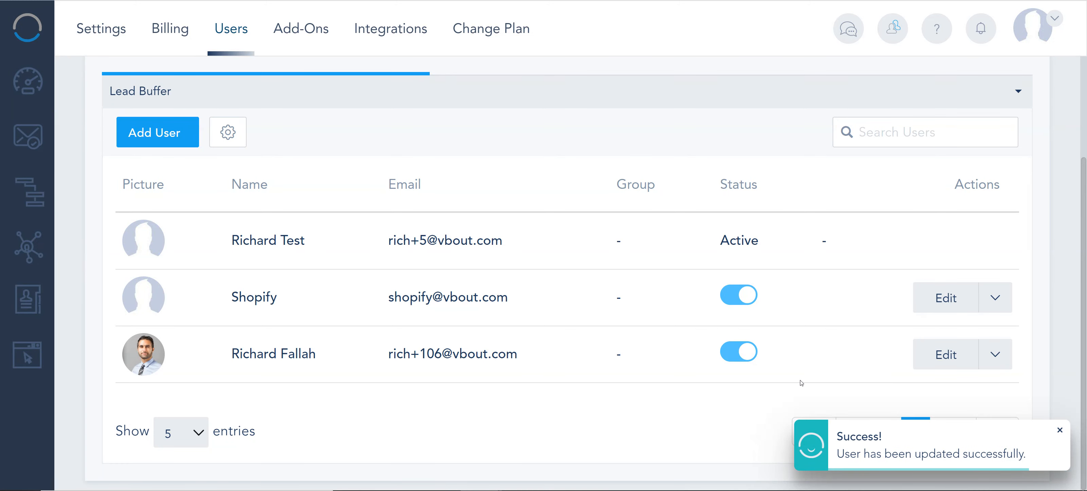
# Start a new user group named Marketing and set its group permissions to Custom Permissions
pyautogui.scroll(3, 387, 137)
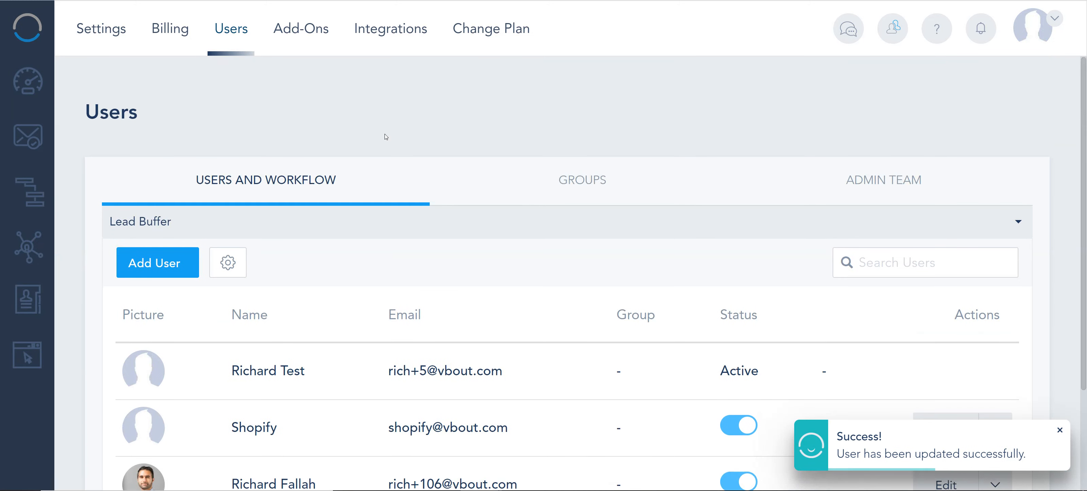
pyautogui.click(587, 185)
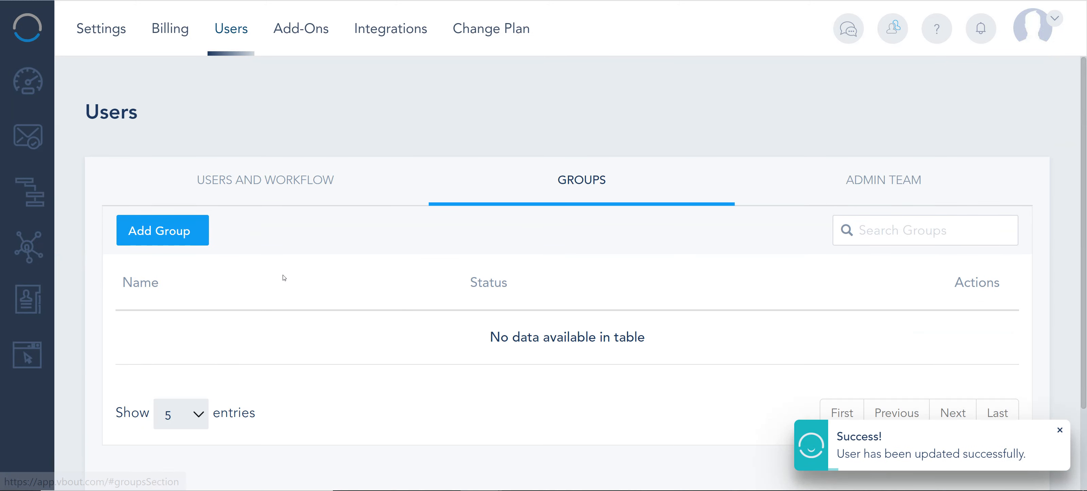
pyautogui.click(186, 228)
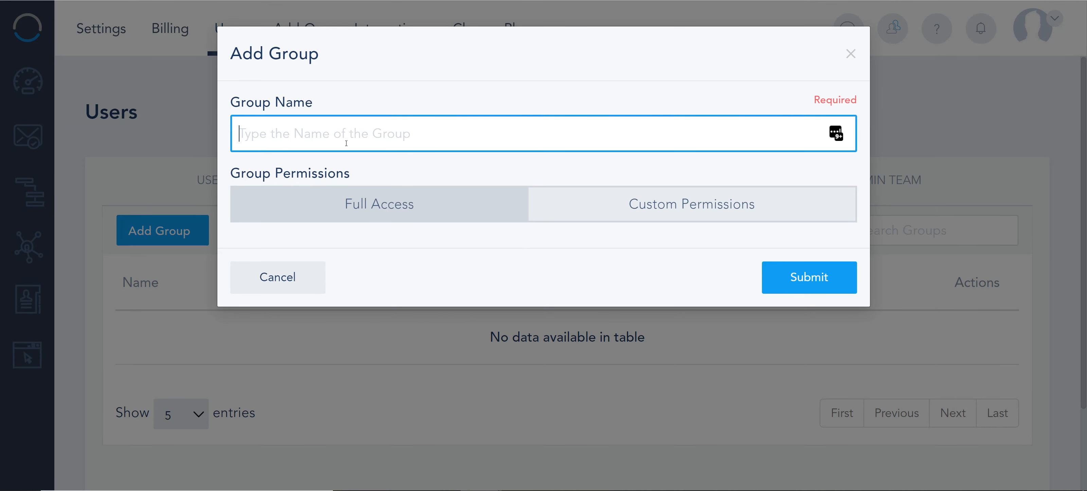
pyautogui.write('Marketing')
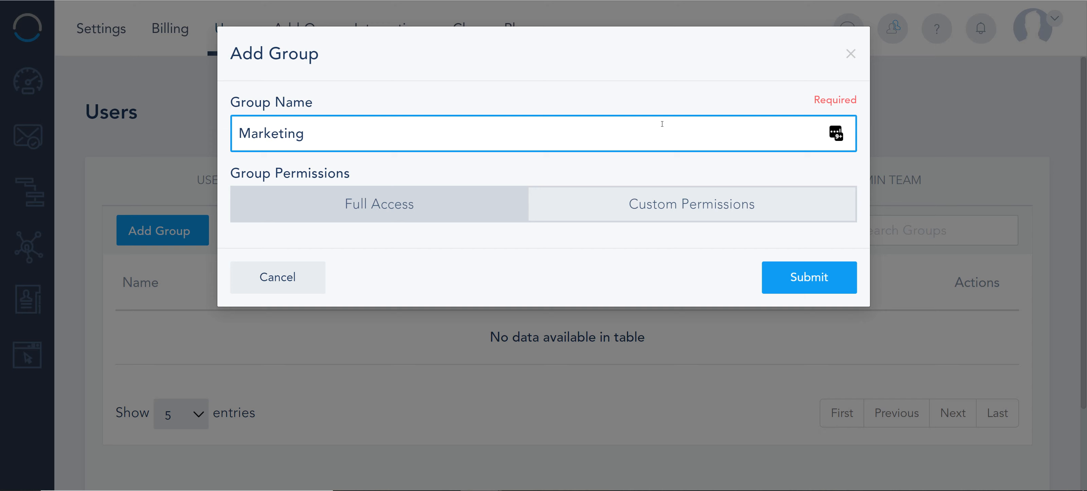
pyautogui.click(699, 215)
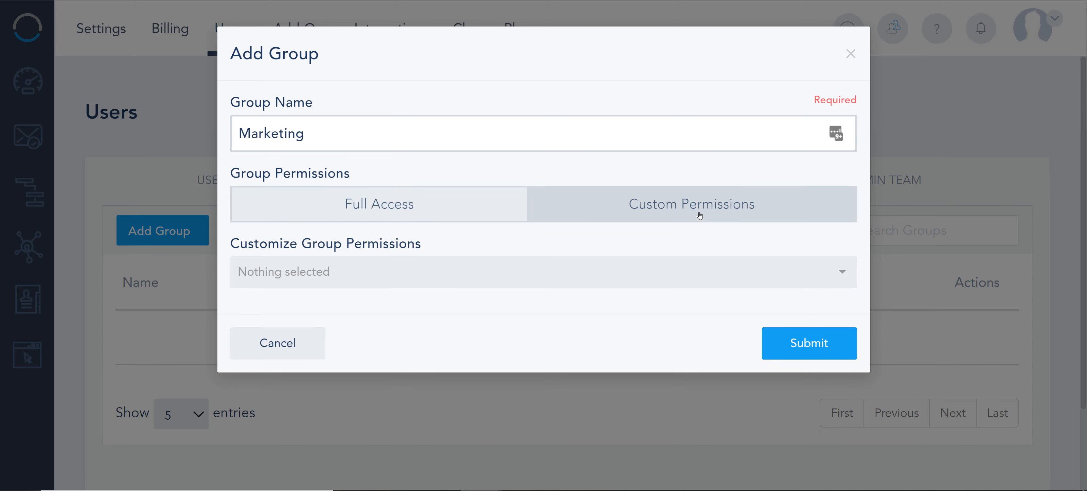
# Look through the permissions available for customizing the Marketing group
pyautogui.click(458, 279)
pyautogui.scroll(-3, 403, 172)
pyautogui.scroll(-5, 403, 172)
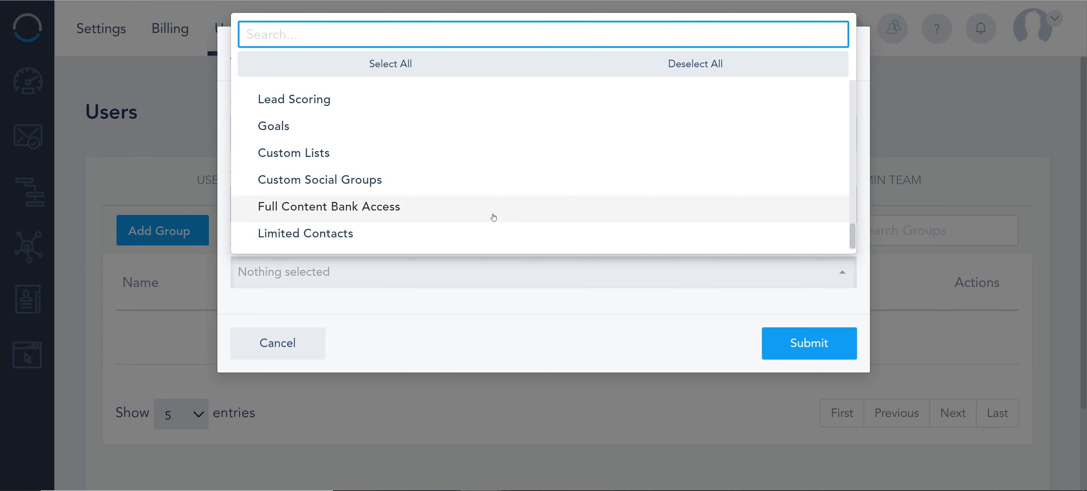
pyautogui.scroll(8, 497, 214)
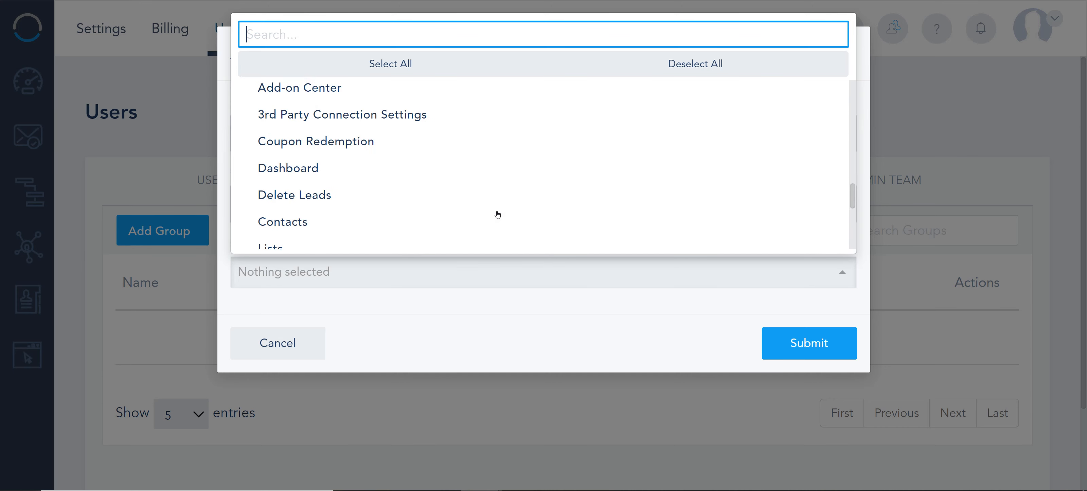
pyautogui.scroll(-8, 514, 168)
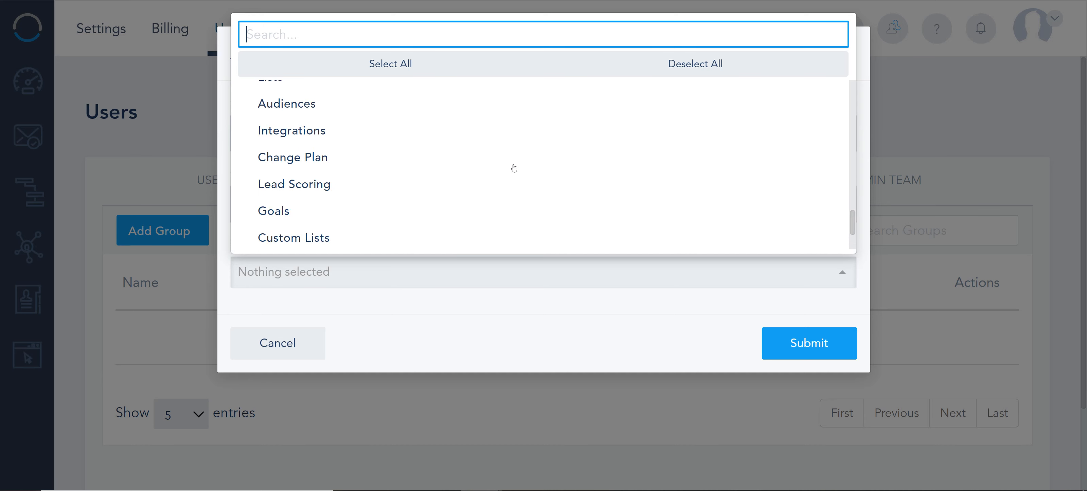
pyautogui.click(517, 297)
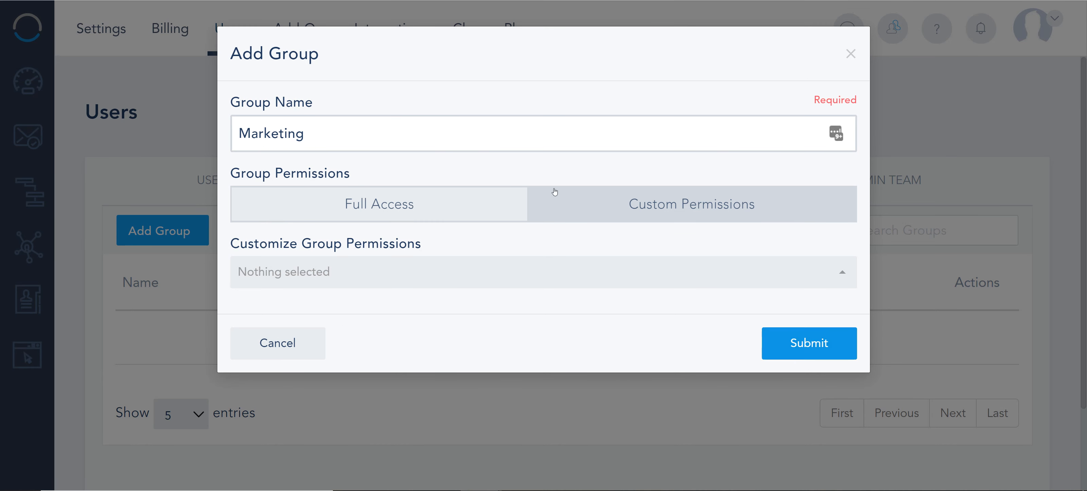
# Select all group permissions except Limited Contacts, Full Content Bank Access and Custom Social Groups
pyautogui.click(515, 275)
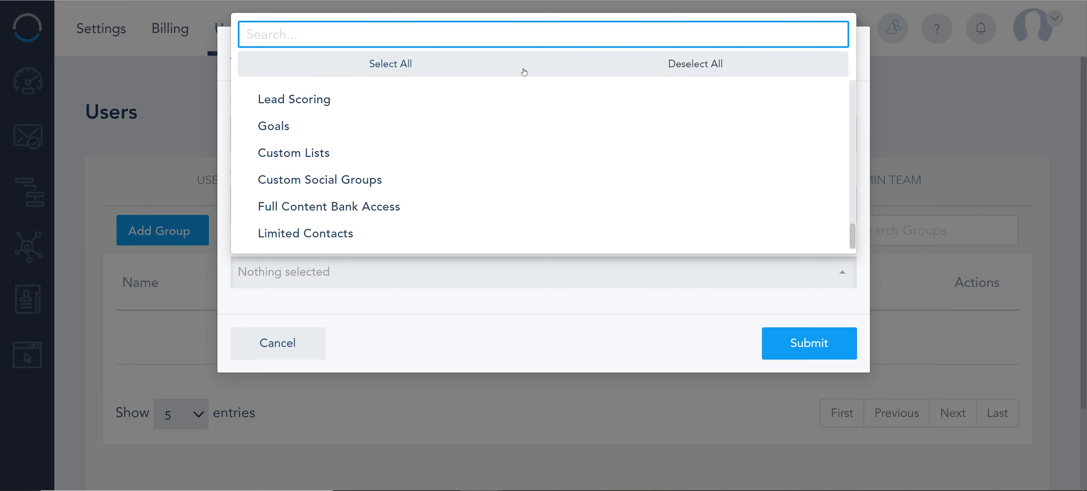
pyautogui.click(439, 64)
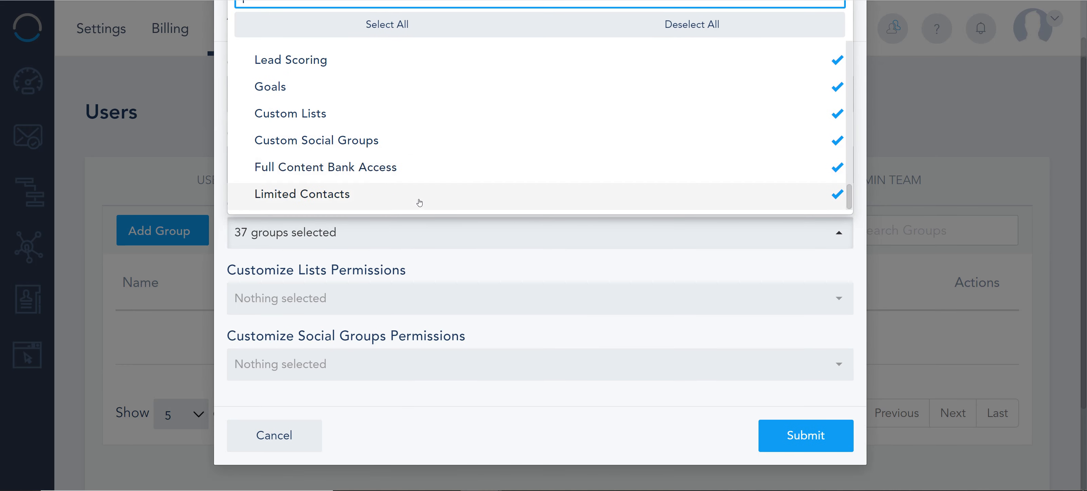
pyautogui.click(338, 195)
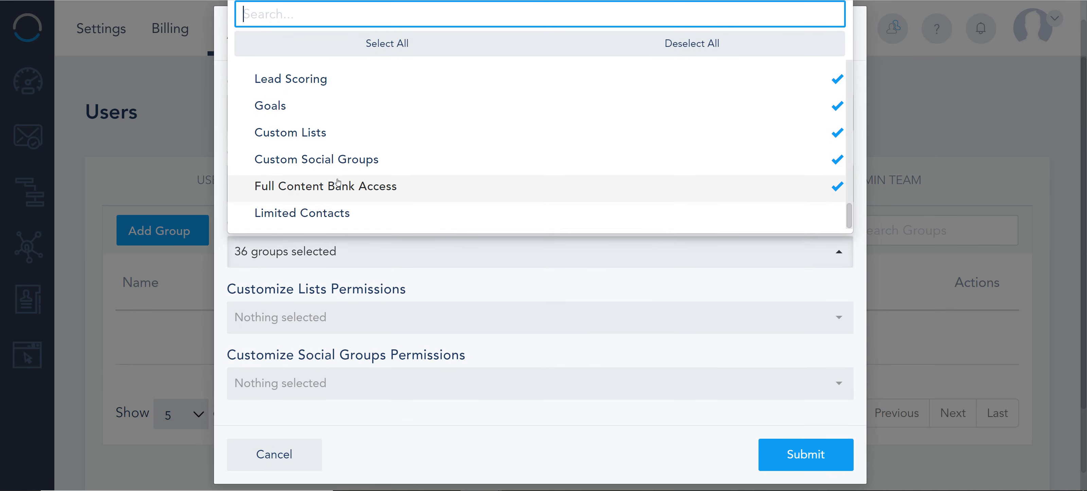
pyautogui.click(339, 188)
pyautogui.click(339, 159)
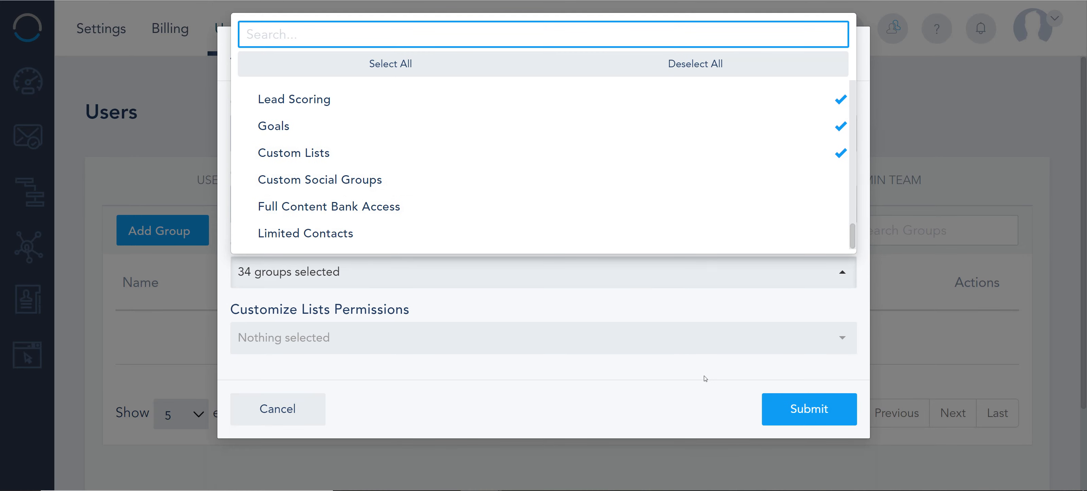
pyautogui.click(710, 388)
# Try to submit the Marketing group without list permissions, and check which lists can be assigned to it
pyautogui.click(772, 409)
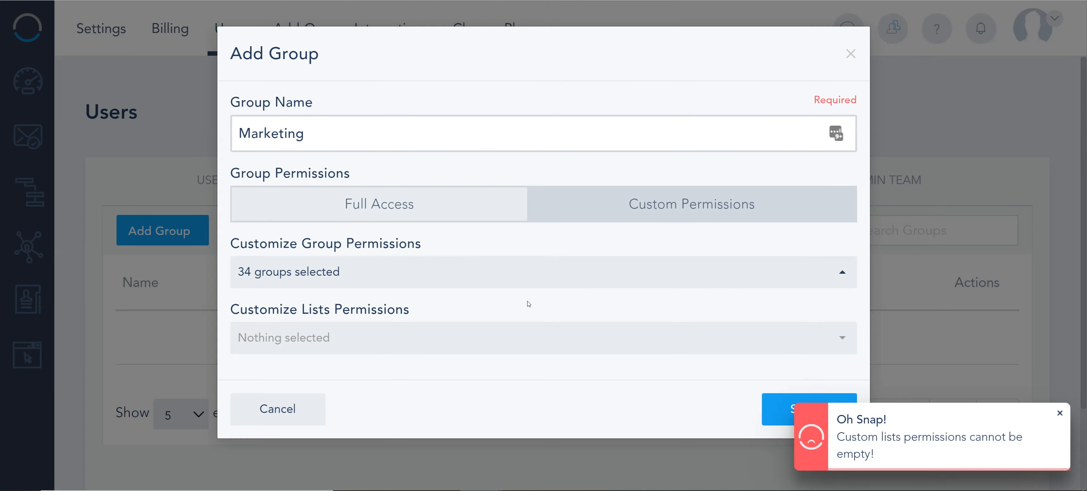
pyautogui.click(583, 350)
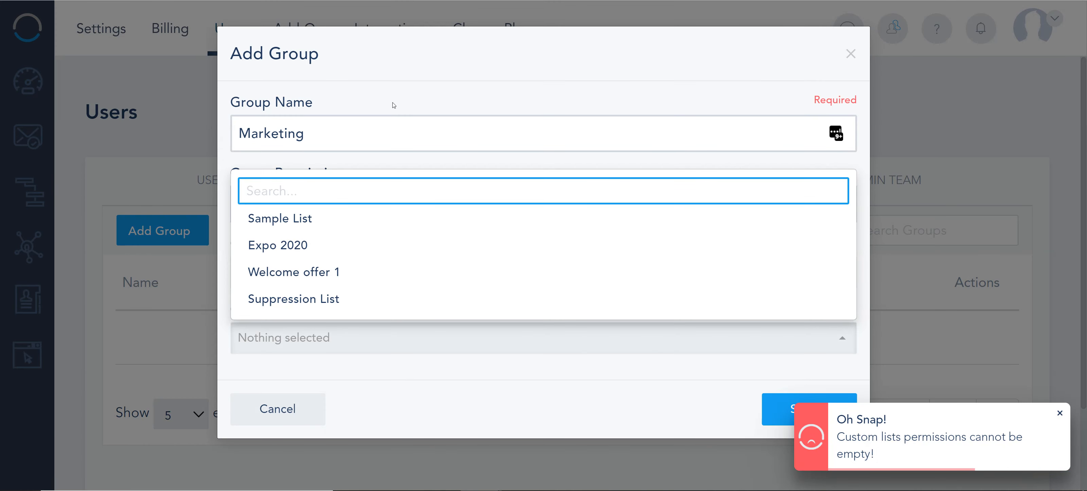
pyautogui.click(427, 75)
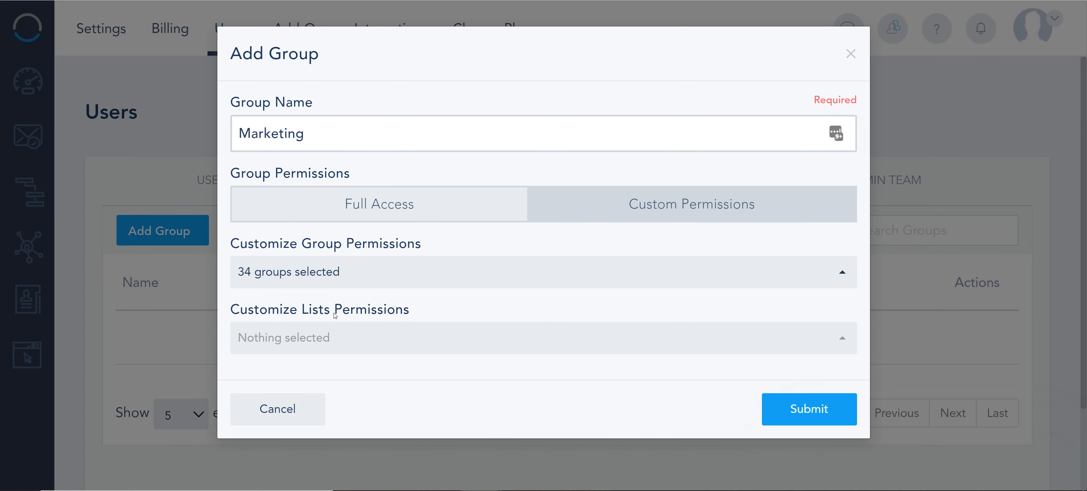
# Exclude Custom Lists from the Marketing group's permissions and submit the group
pyautogui.click(408, 270)
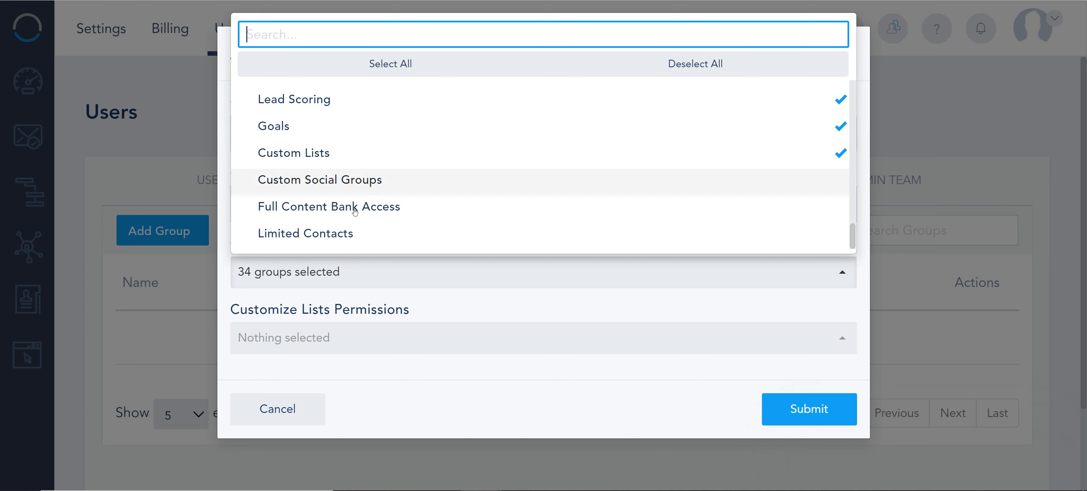
pyautogui.click(464, 160)
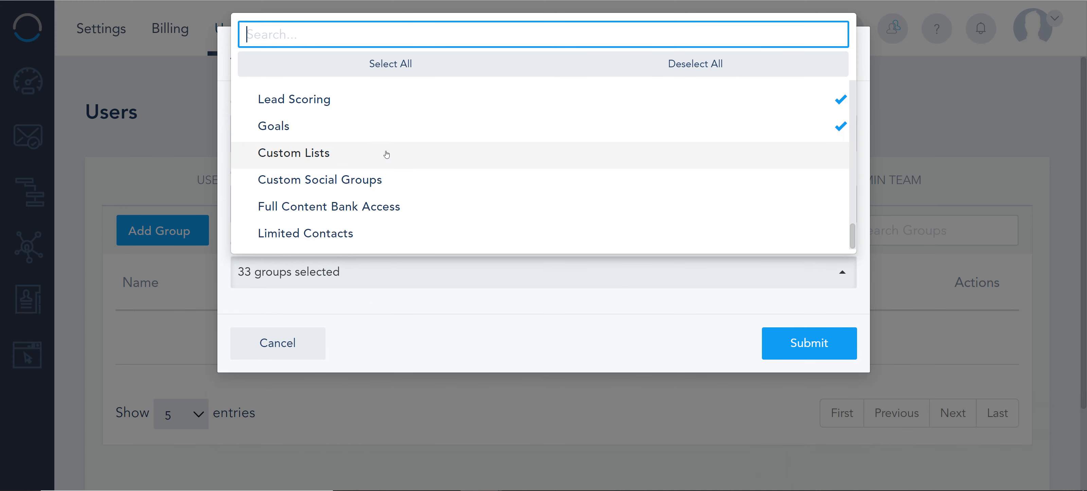
pyautogui.click(404, 329)
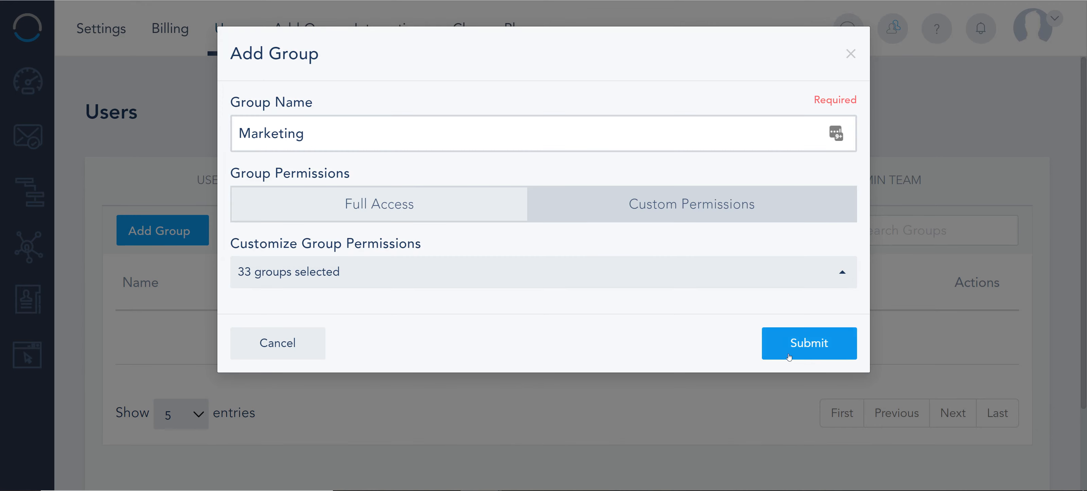
pyautogui.click(789, 356)
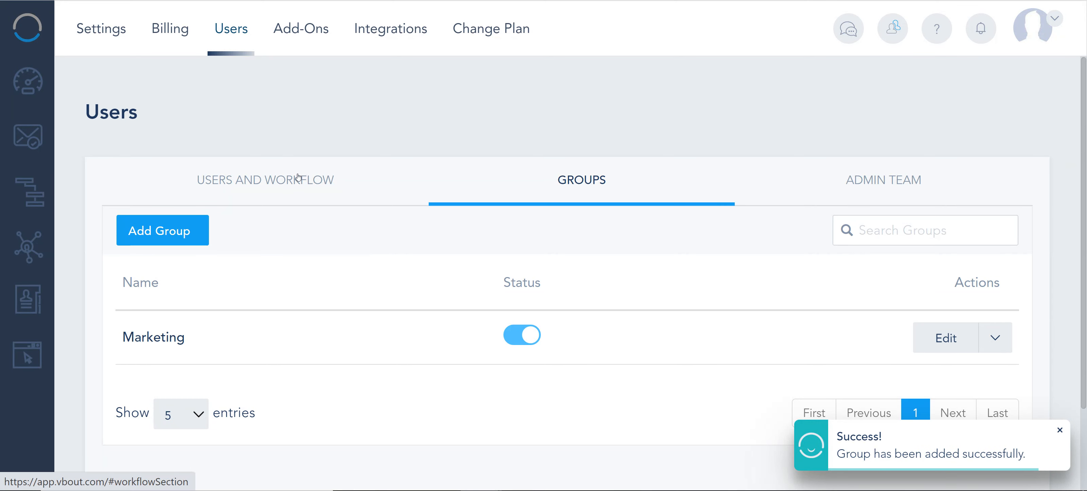
# Try assigning a new user to the Marketing group in the Add User form, and close the form without submitting
pyautogui.click(205, 232)
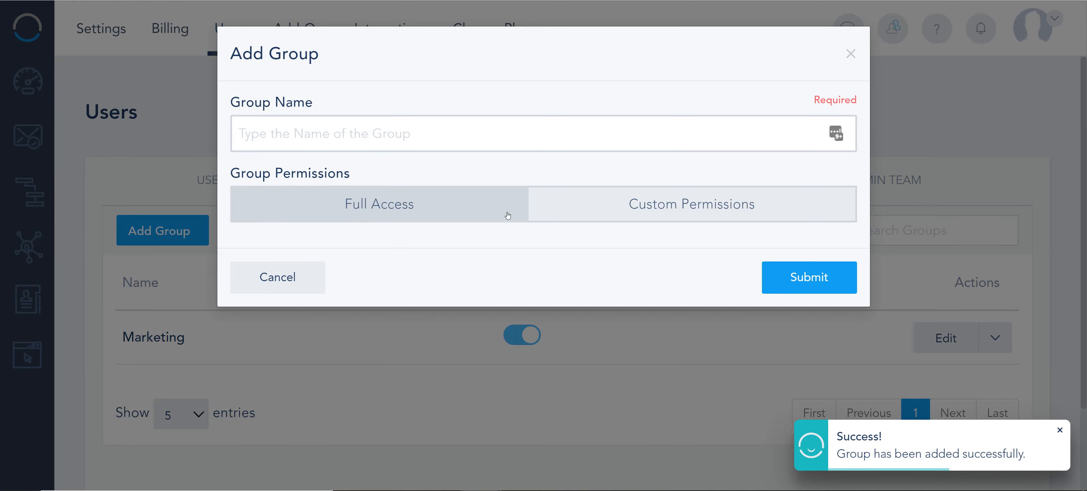
pyautogui.click(297, 279)
pyautogui.click(272, 192)
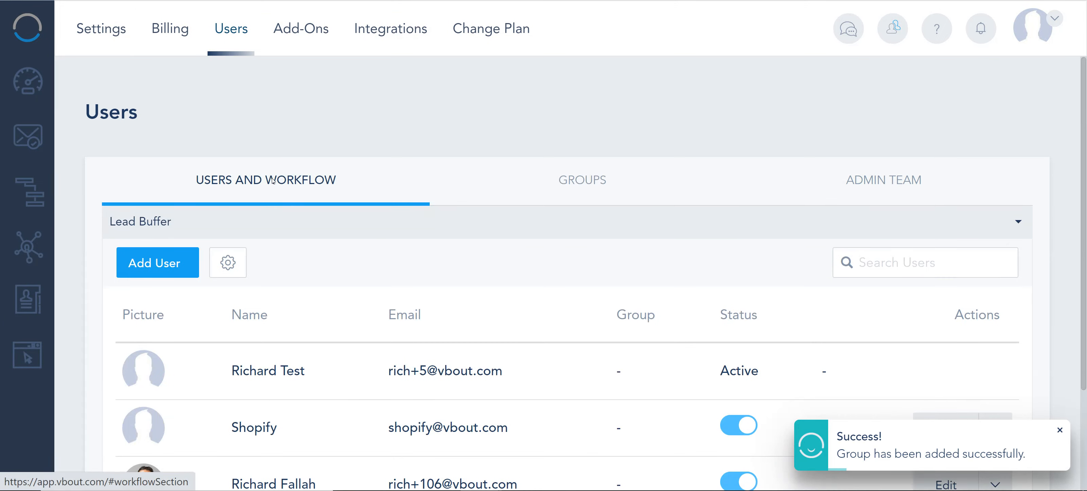
pyautogui.click(163, 262)
pyautogui.scroll(-3, 591, 359)
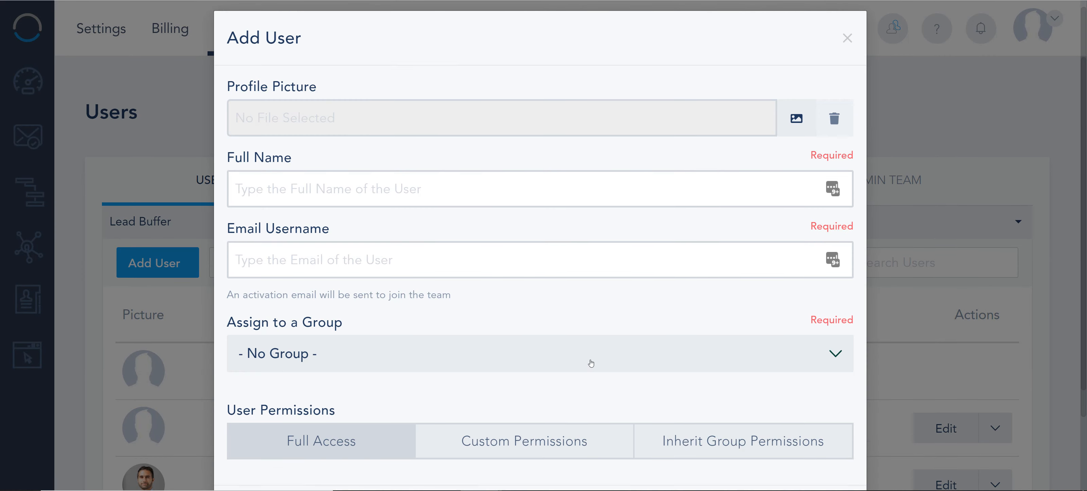
pyautogui.click(555, 372)
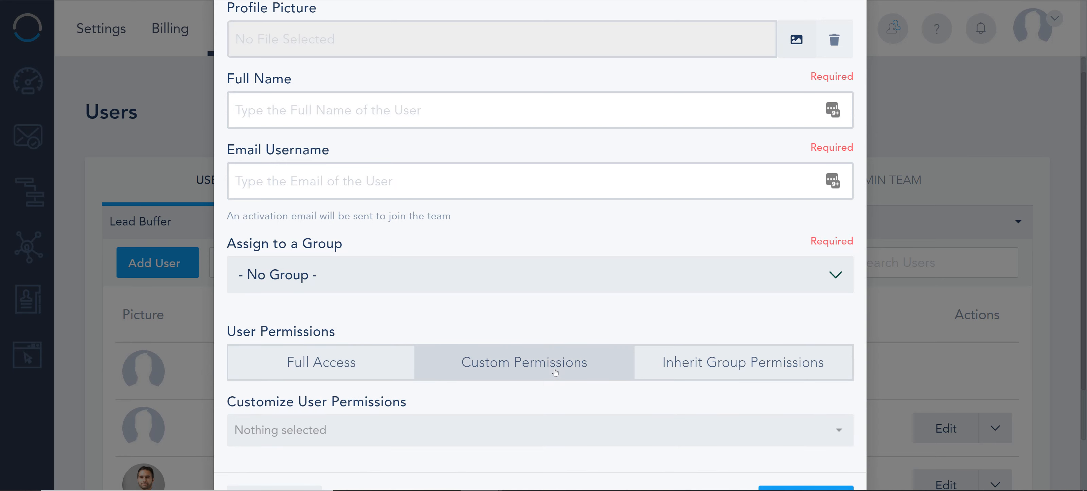
pyautogui.click(578, 277)
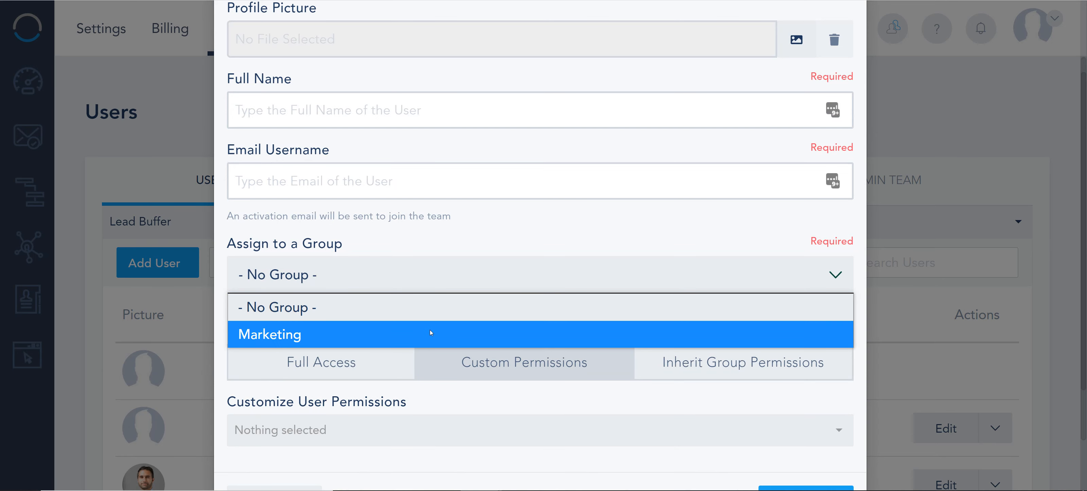
pyautogui.click(435, 333)
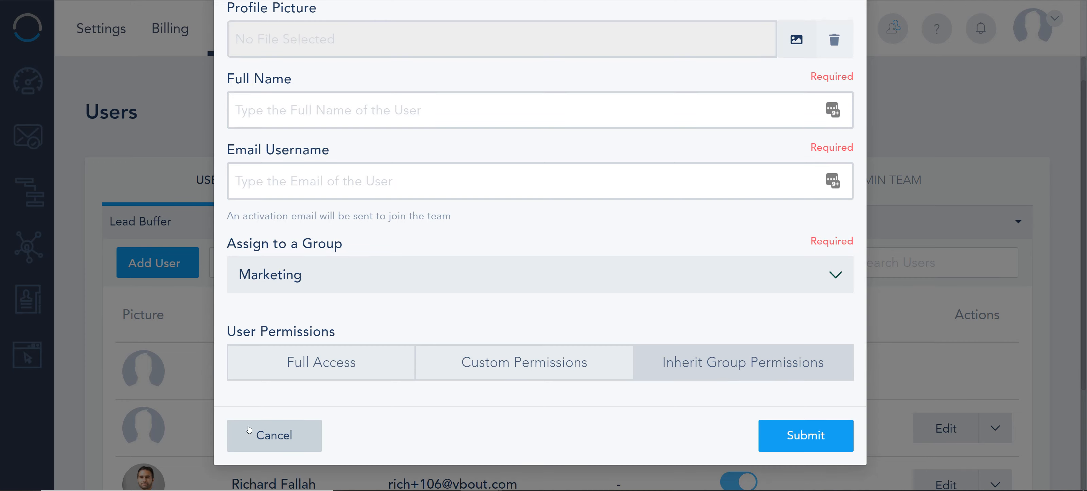
pyautogui.click(289, 430)
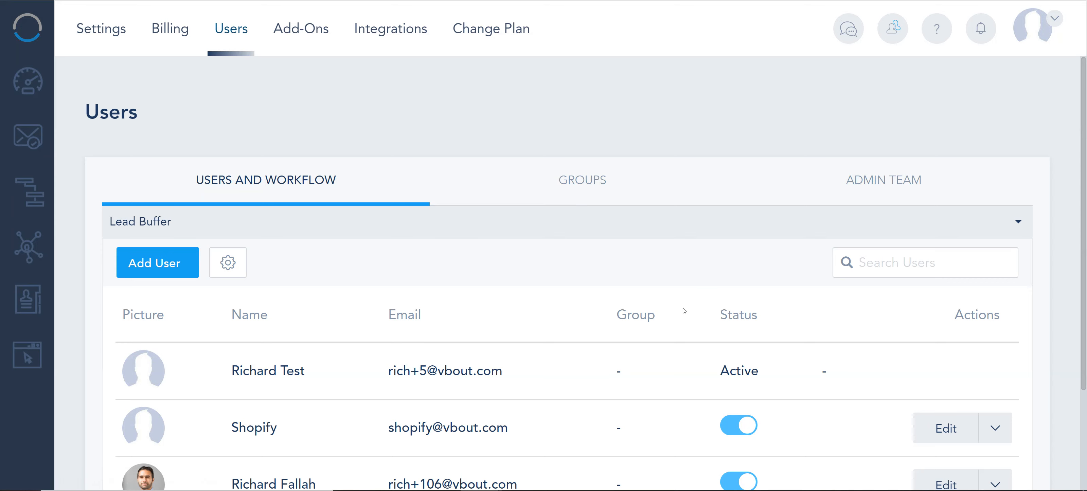
# Examine the custom permission and sub-account access options for a new master user in the admin team, and cancel the form
pyautogui.click(874, 180)
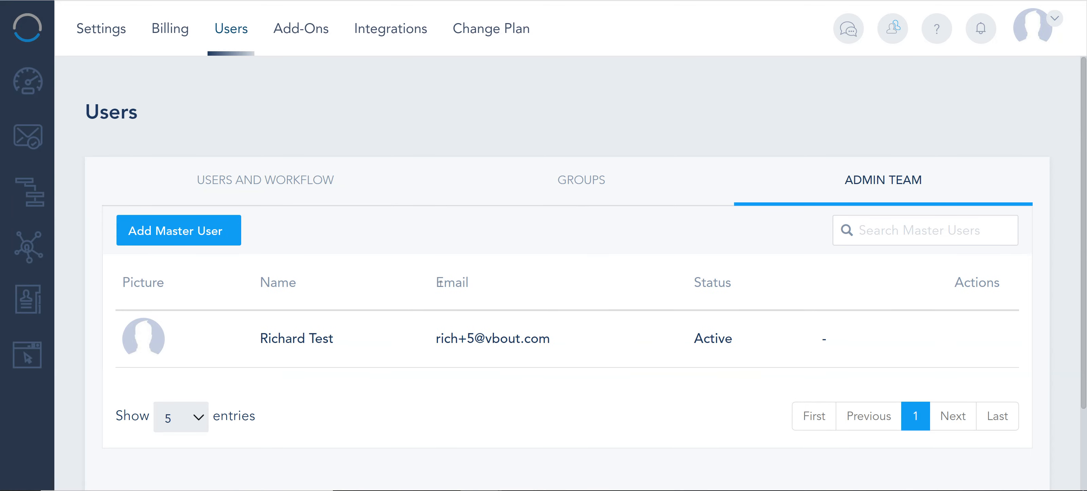
pyautogui.click(200, 234)
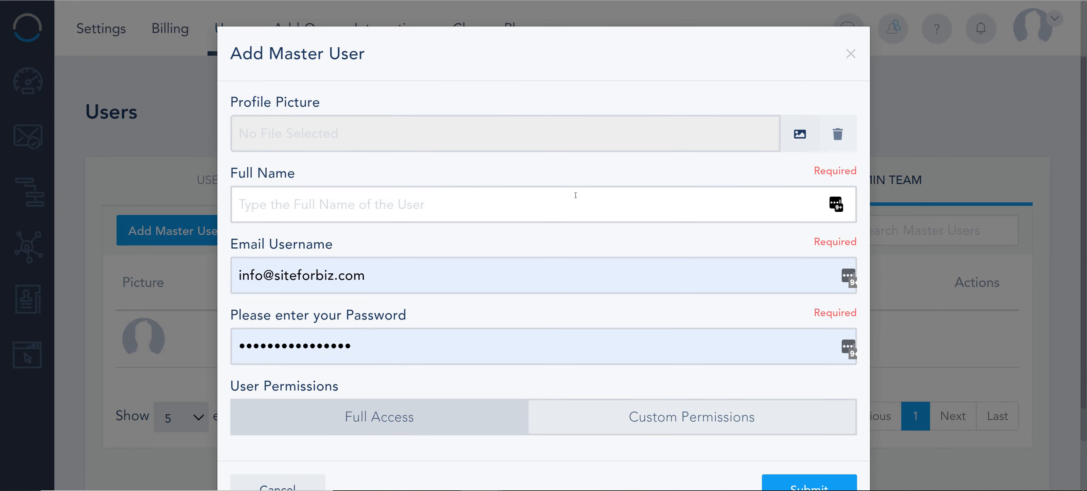
pyautogui.scroll(-1, 575, 195)
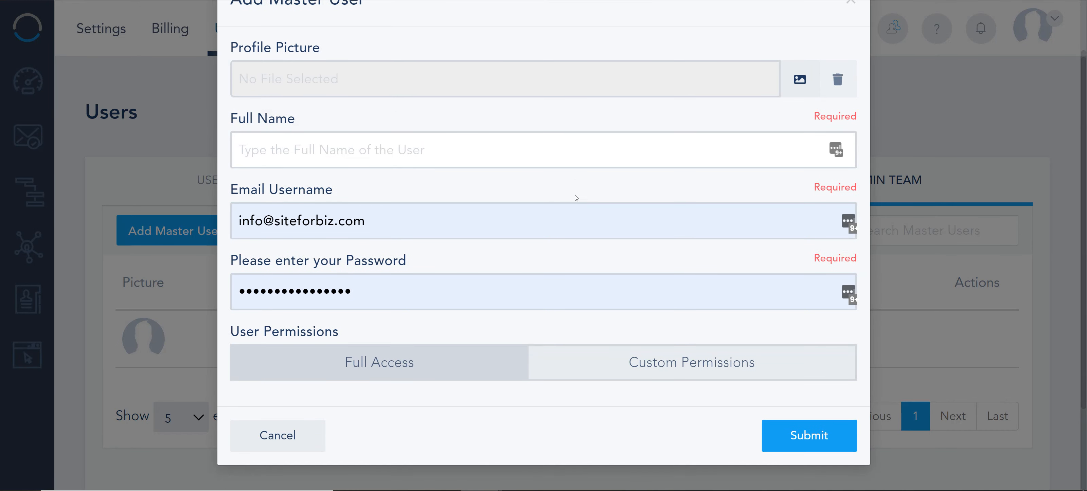
pyautogui.click(667, 362)
pyautogui.scroll(-3, 543, 315)
pyautogui.click(404, 364)
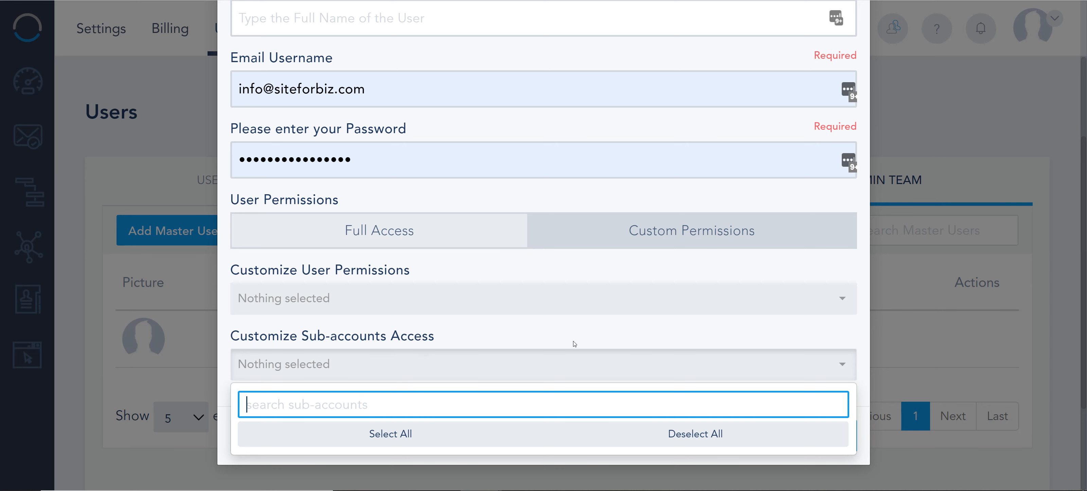
pyautogui.click(501, 273)
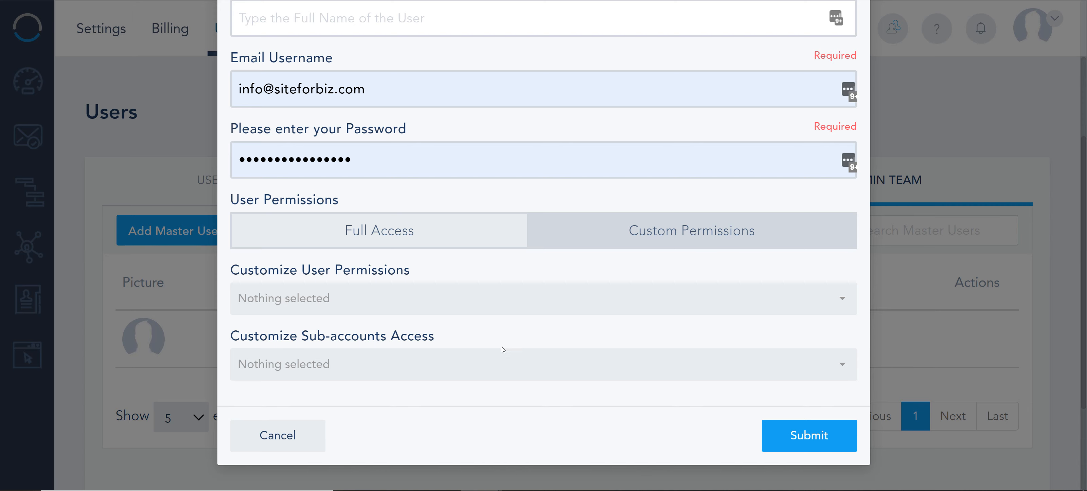
pyautogui.click(298, 432)
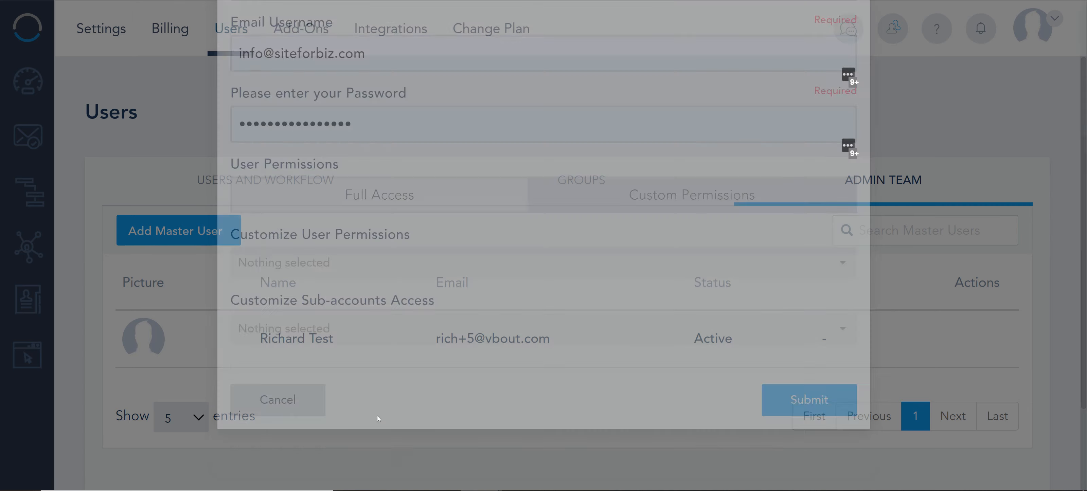